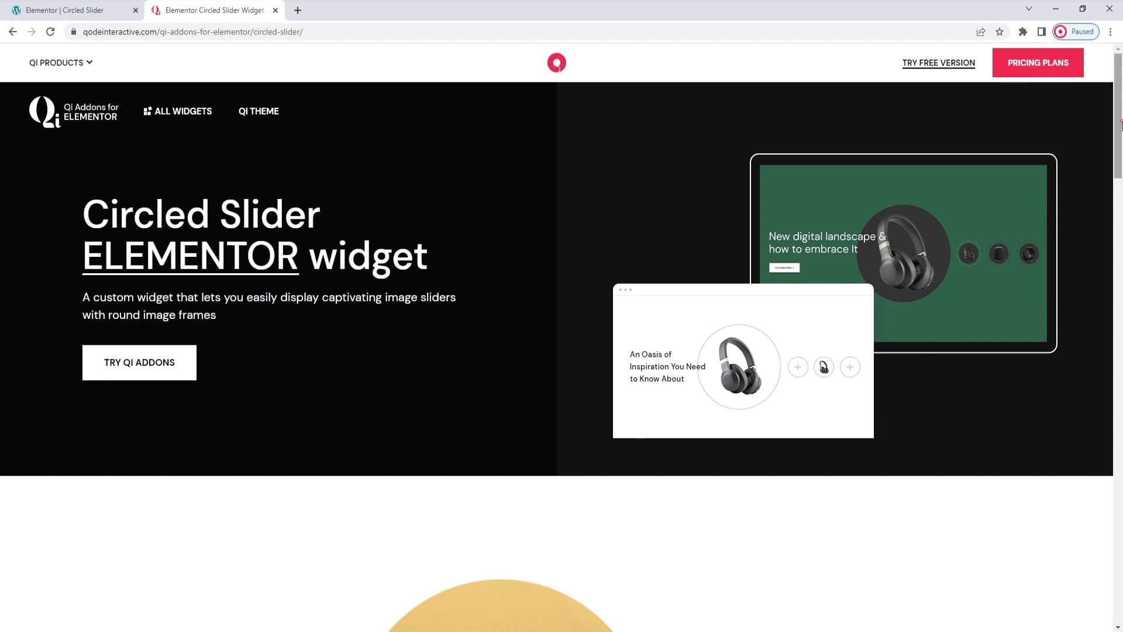
Search the Elementor widgets for 'circ' and drop Circled Slider into the top section
left_click_drag(1120, 123, 1119, 198)
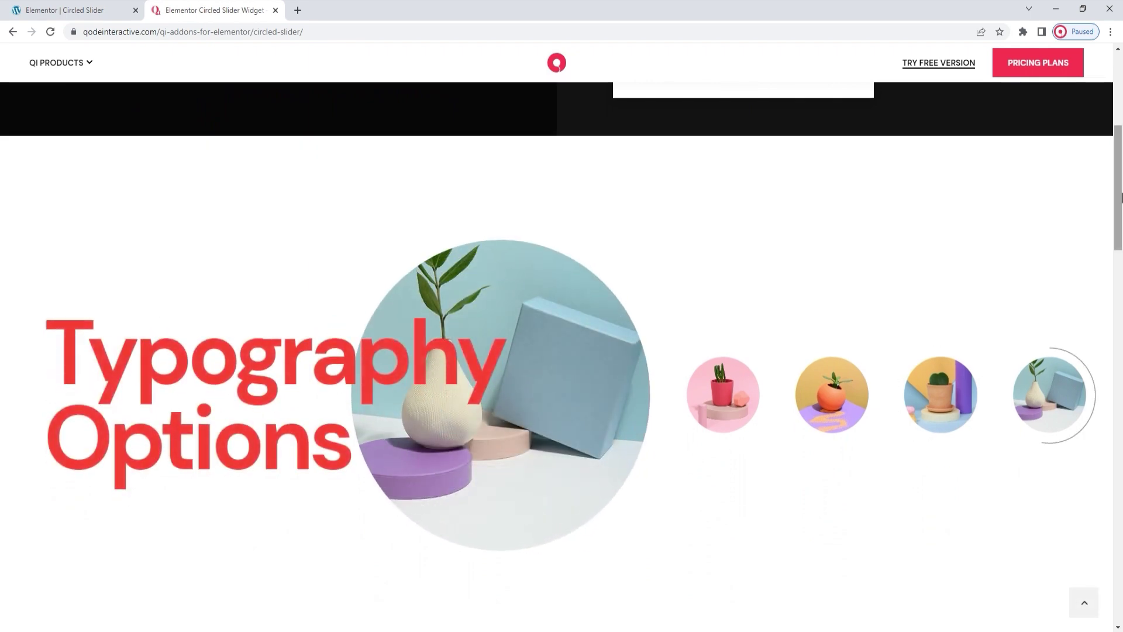
left_click_drag(1119, 197, 1120, 209)
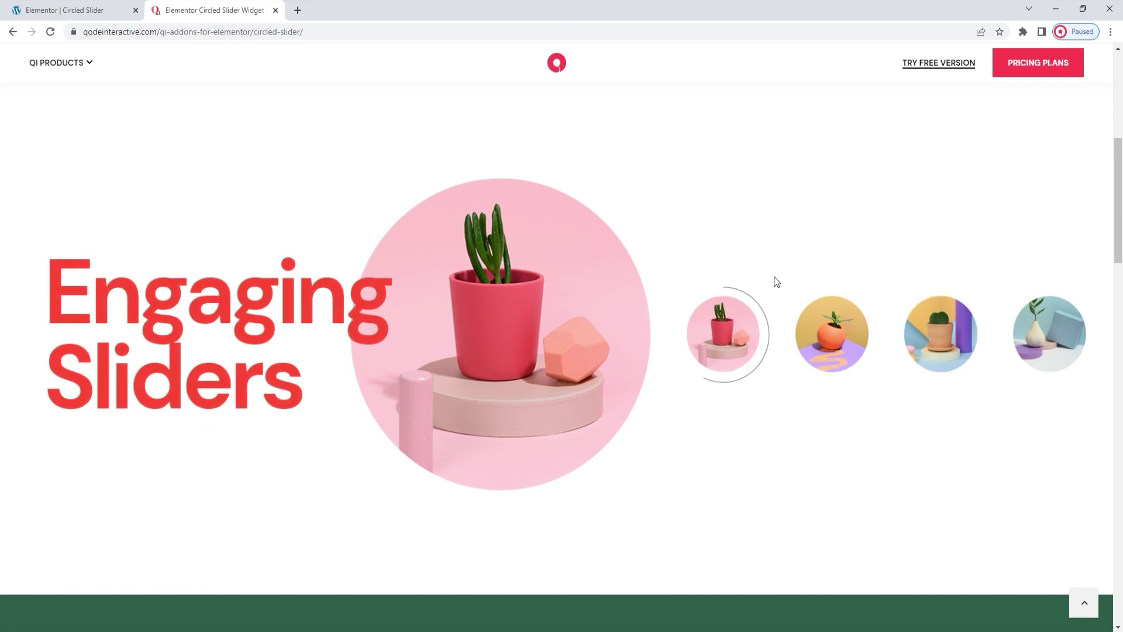
left_click_drag(1118, 169, 1121, 284)
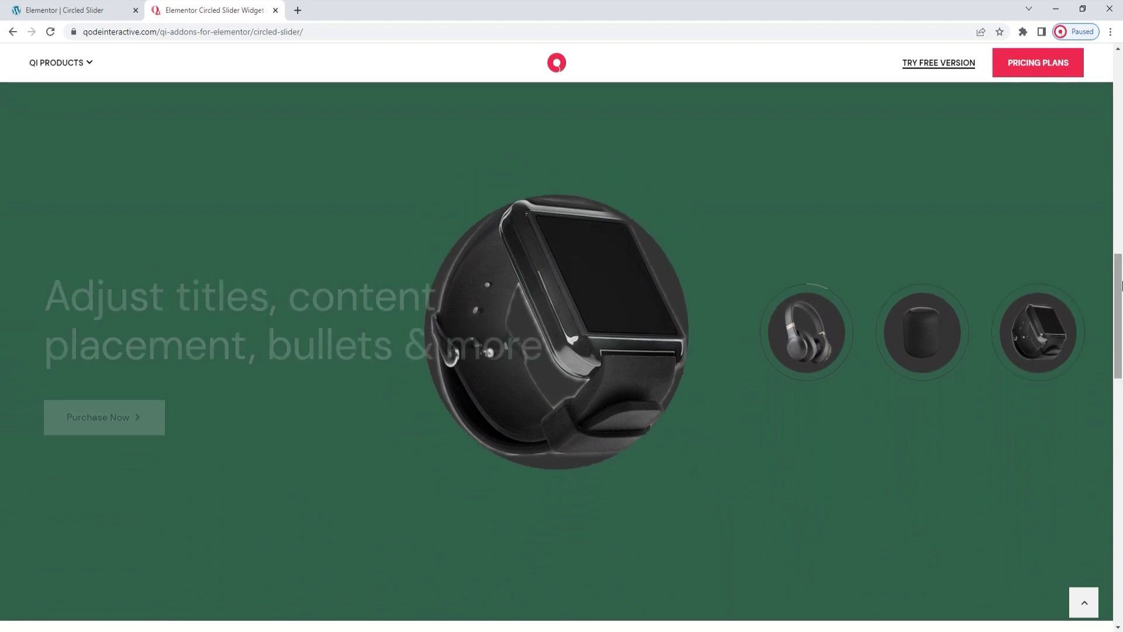
left_click_drag(1121, 283, 1121, 409)
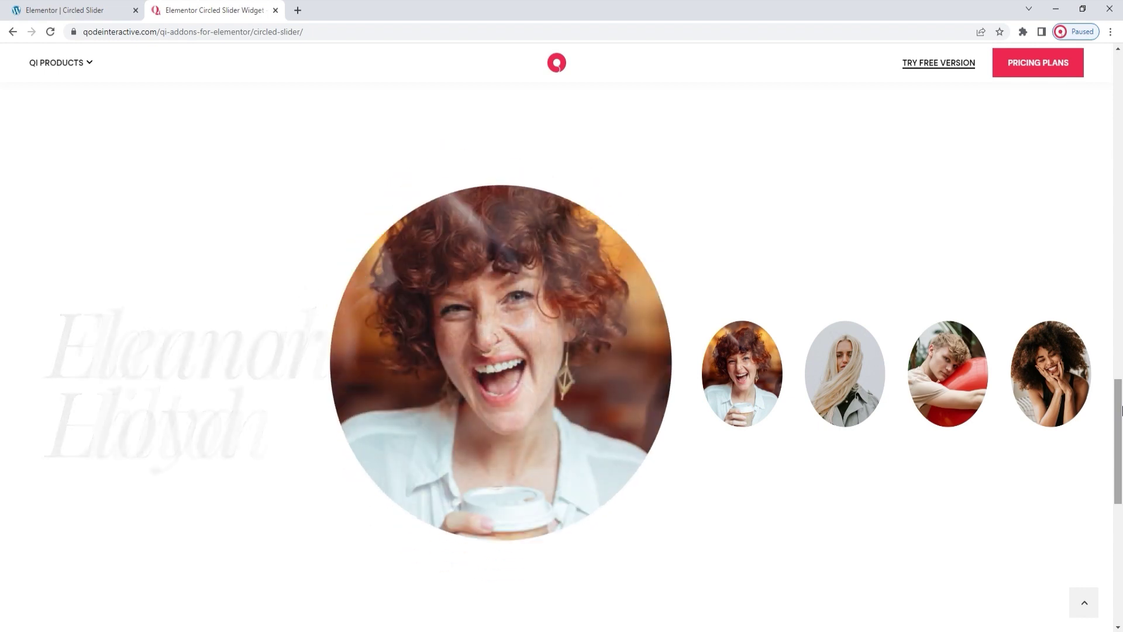
left_click_drag(1119, 409, 1121, 443)
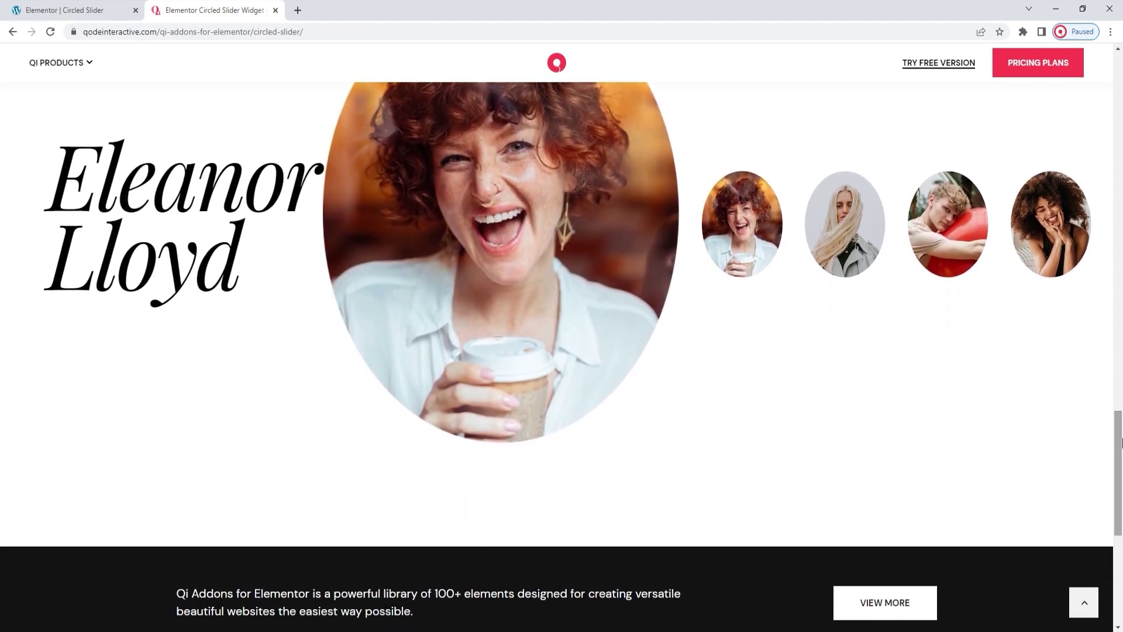
left_click(59, 10)
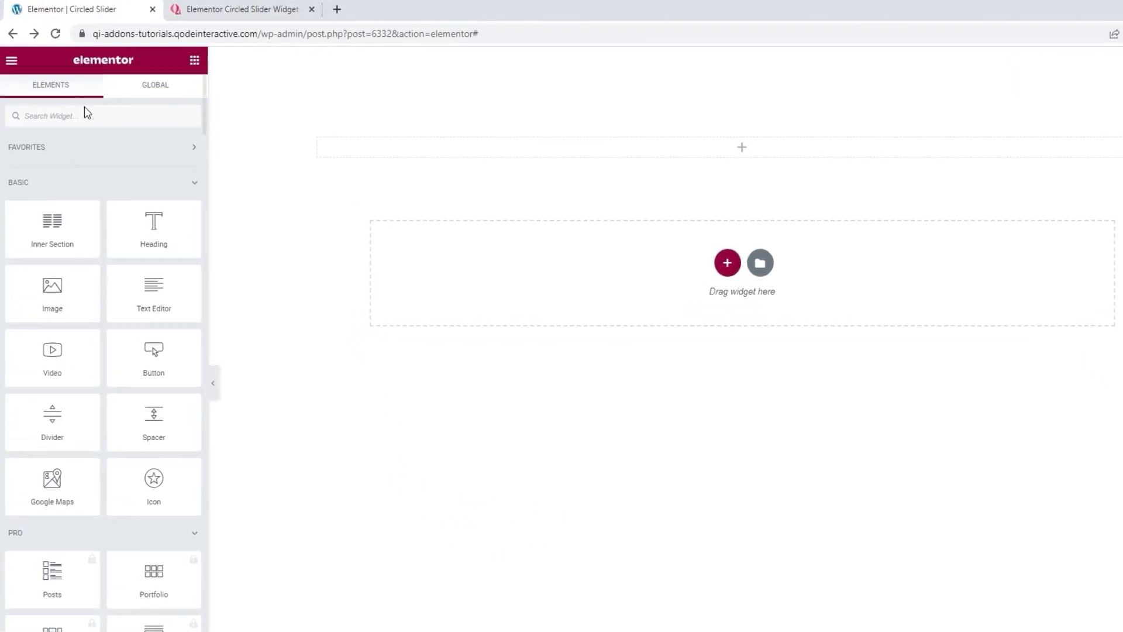
left_click(86, 116)
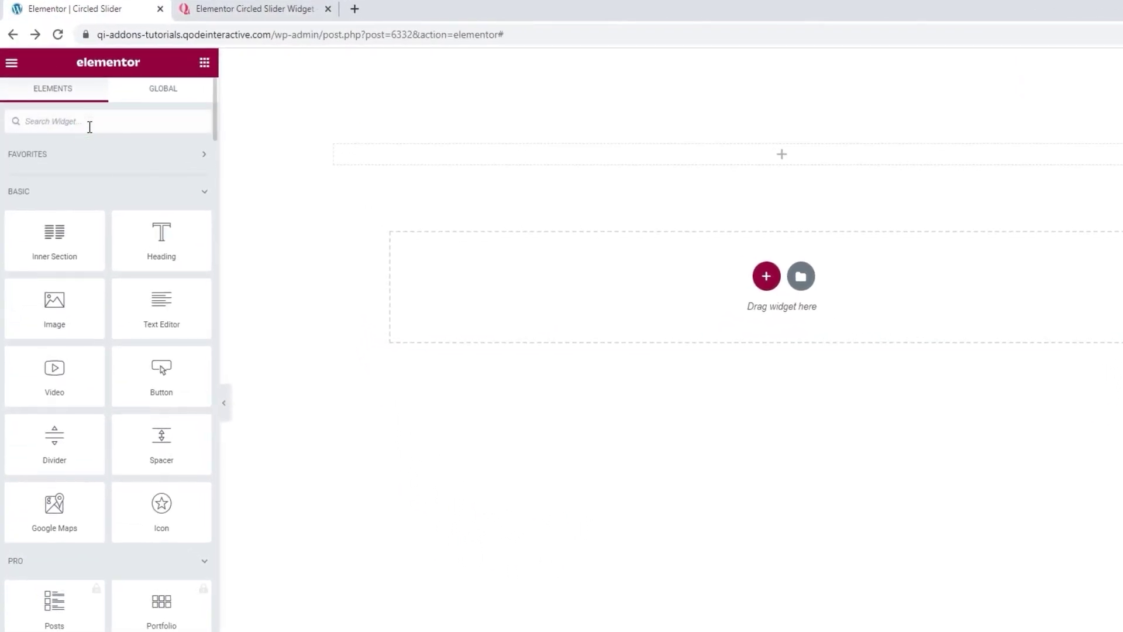
type("circ")
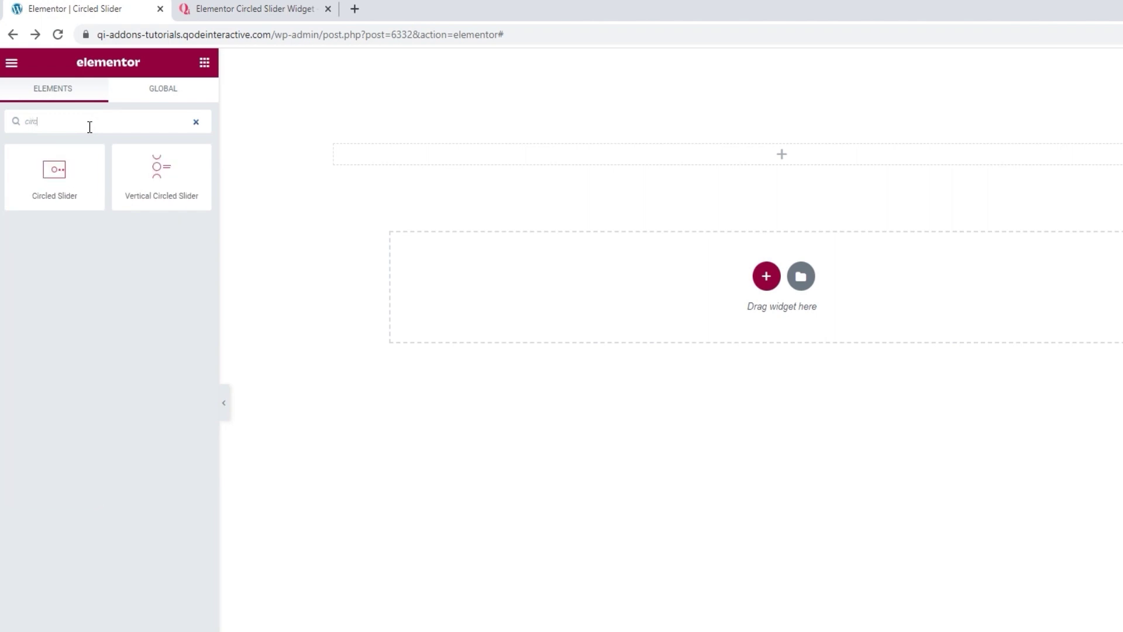
left_click_drag(55, 173, 509, 163)
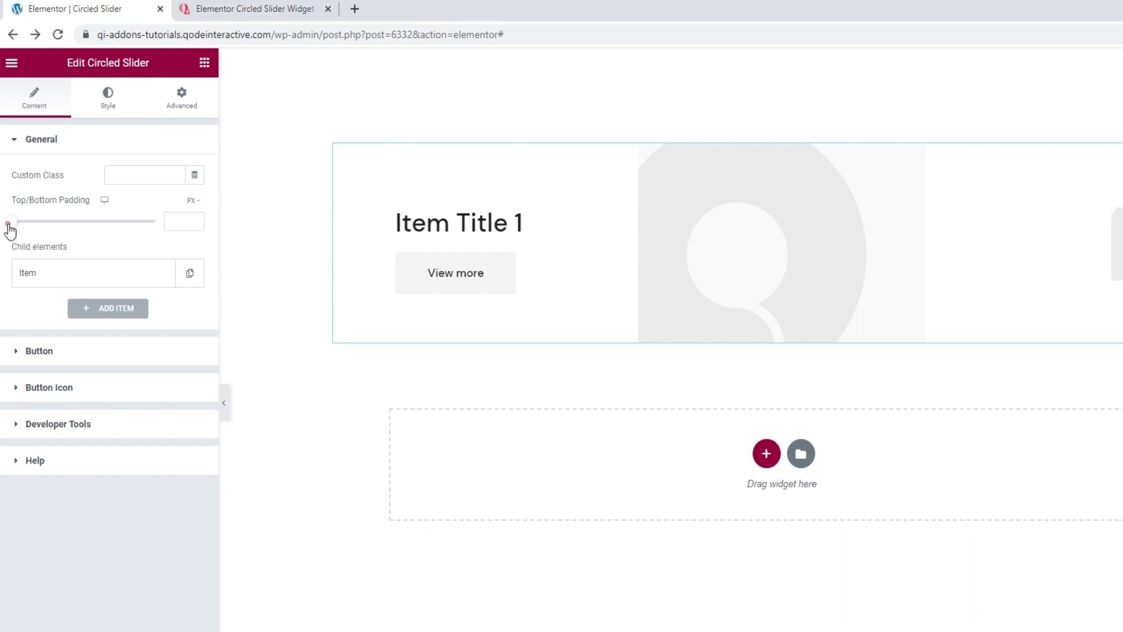
Set the slider's top/bottom padding to 170 px and expand the first item's settings
left_click_drag(10, 230, 29, 234)
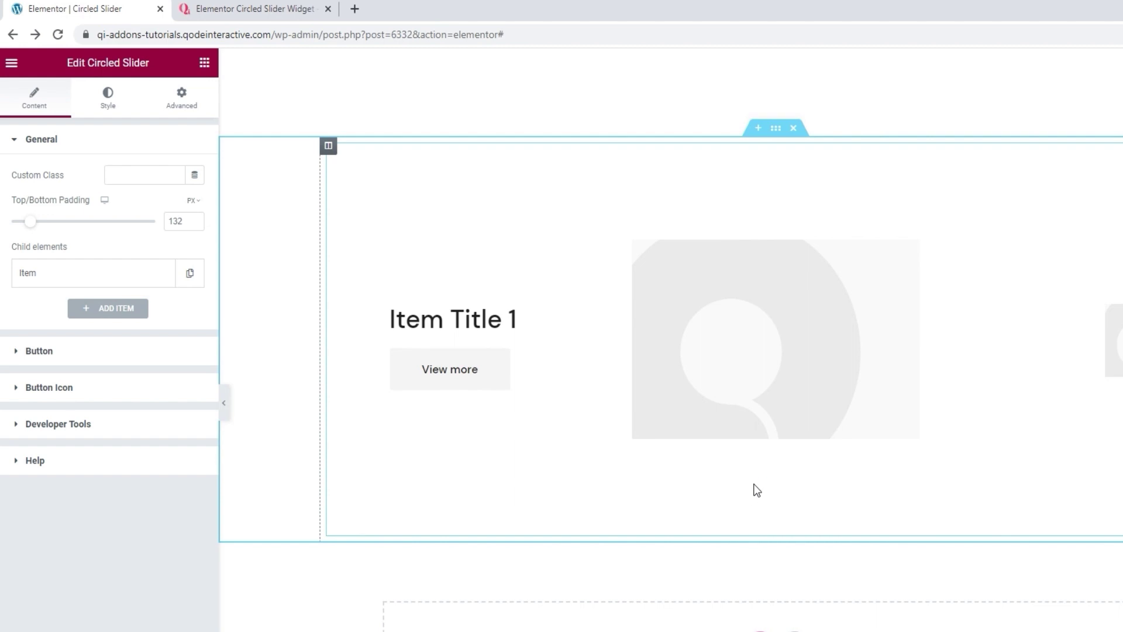
double_click(174, 222)
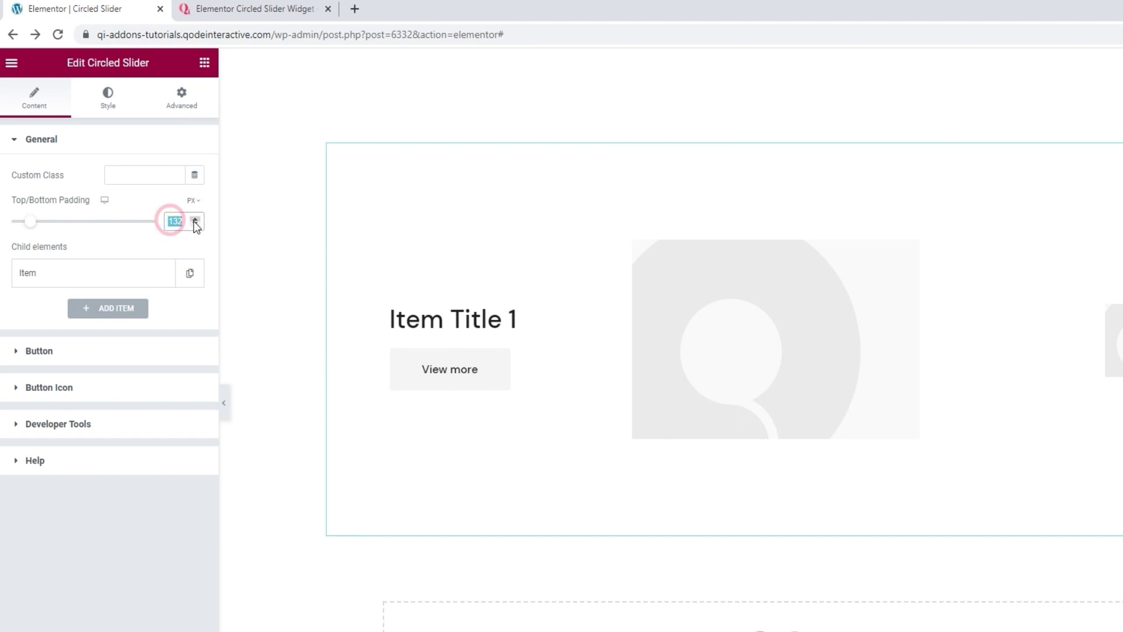
type("170")
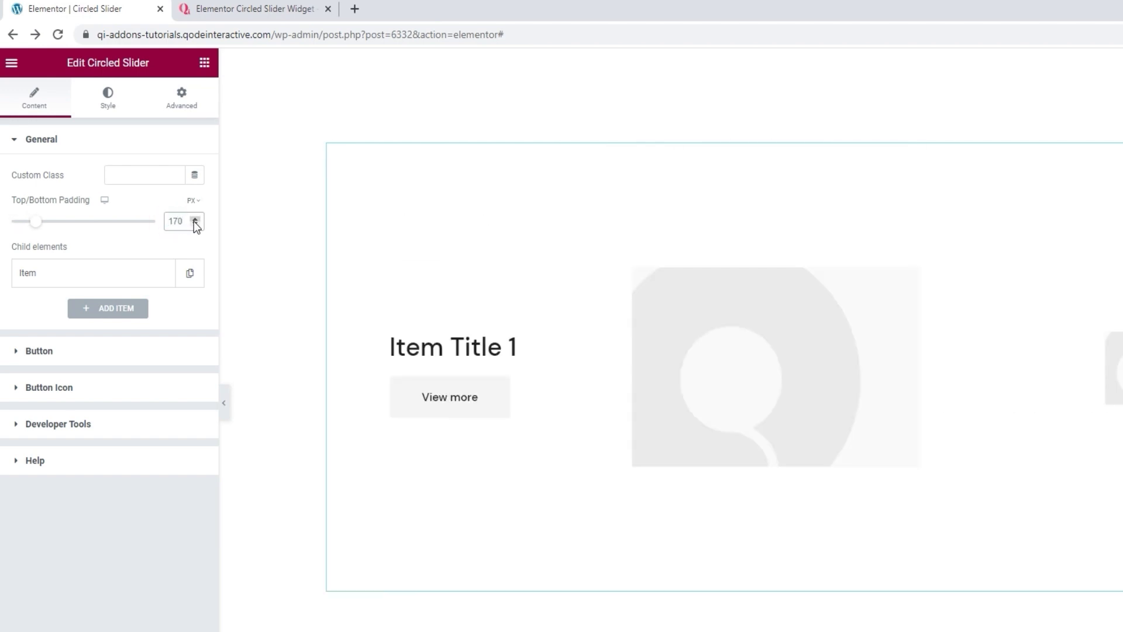
left_click(129, 270)
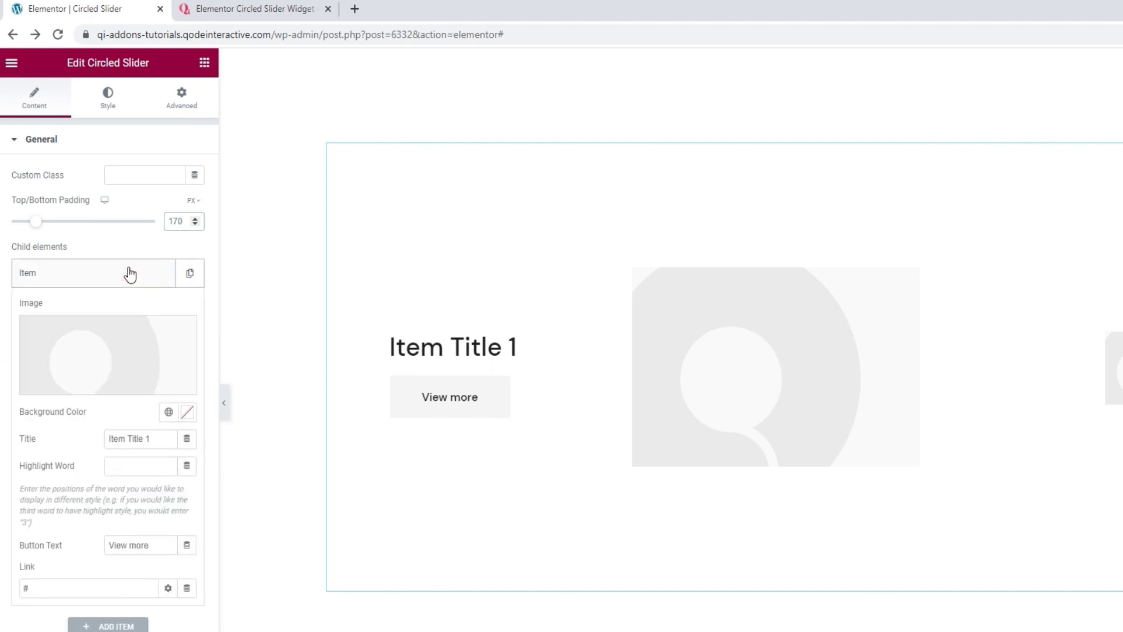
Insert the pink cactus photo circled-slider-img-01 as the first item's image
left_click(125, 356)
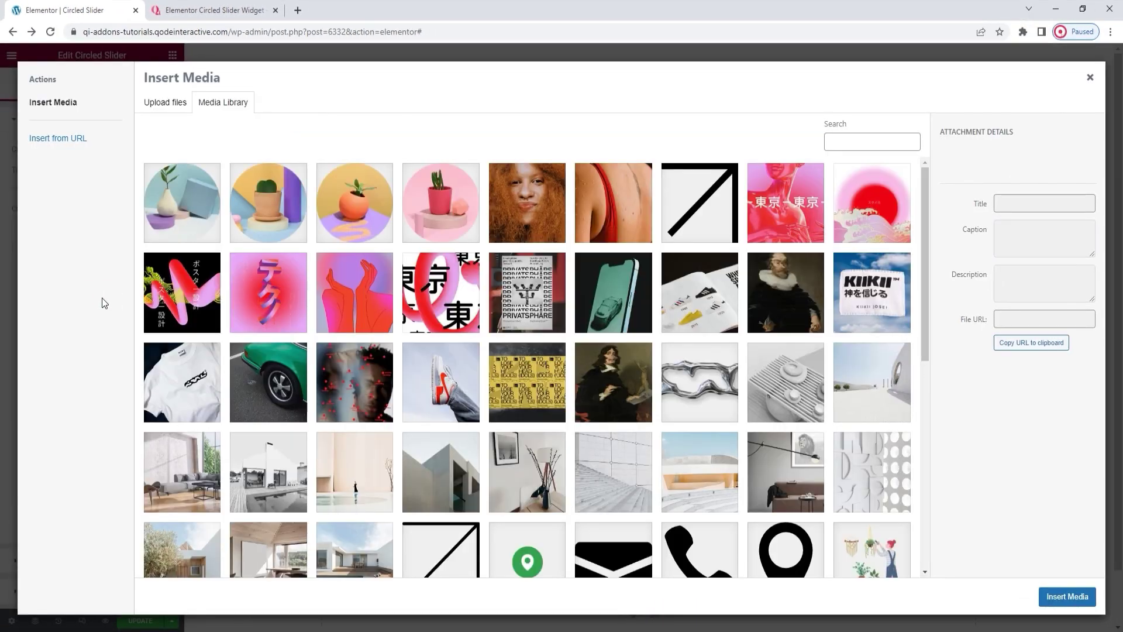
left_click(438, 216)
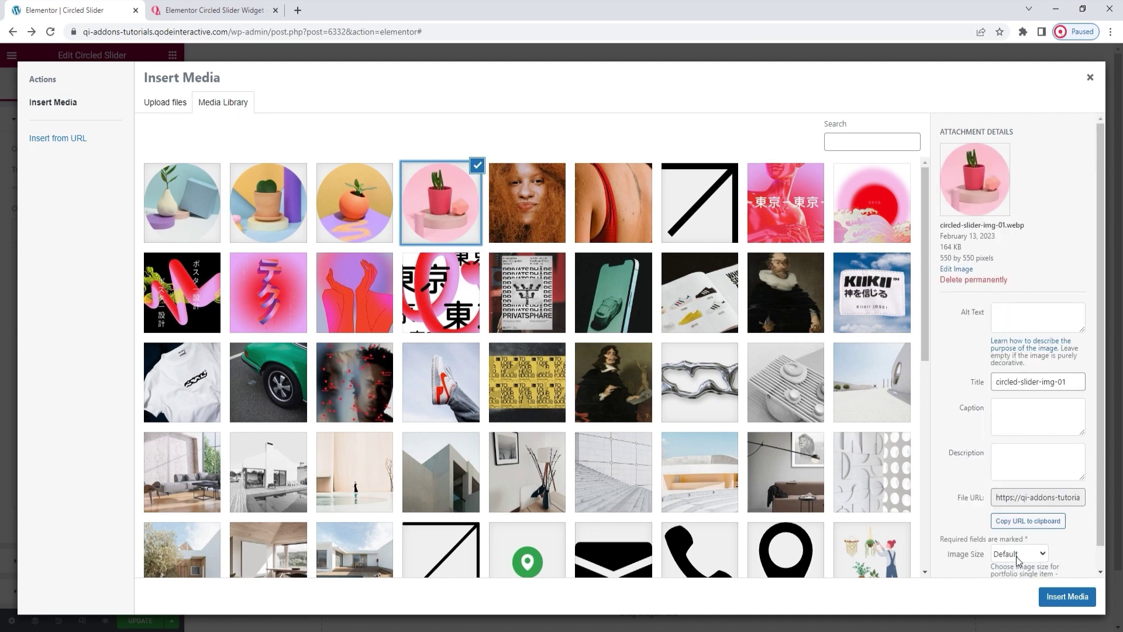
left_click(1047, 602)
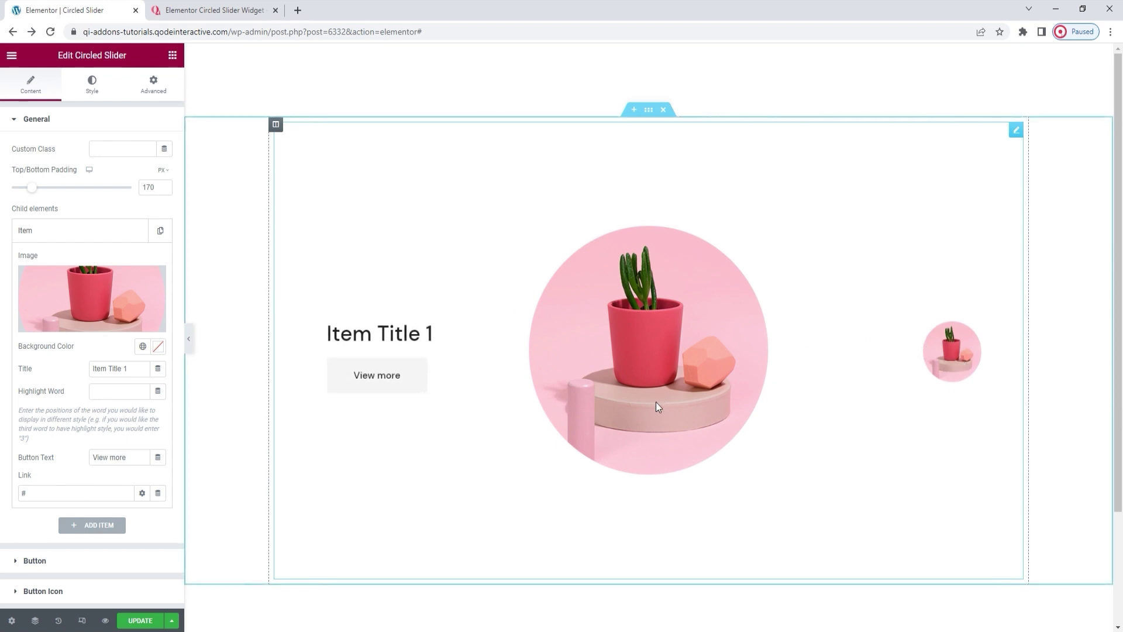
Try a dusty pink background on the first item, then clear it back to unset
left_click(963, 362)
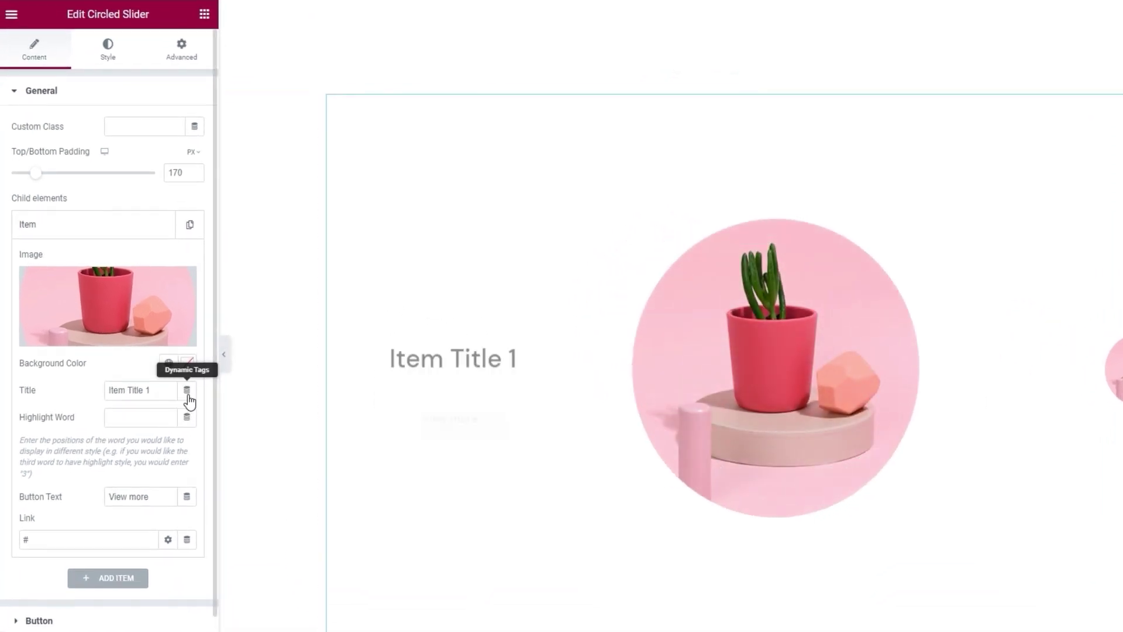
left_click(188, 365)
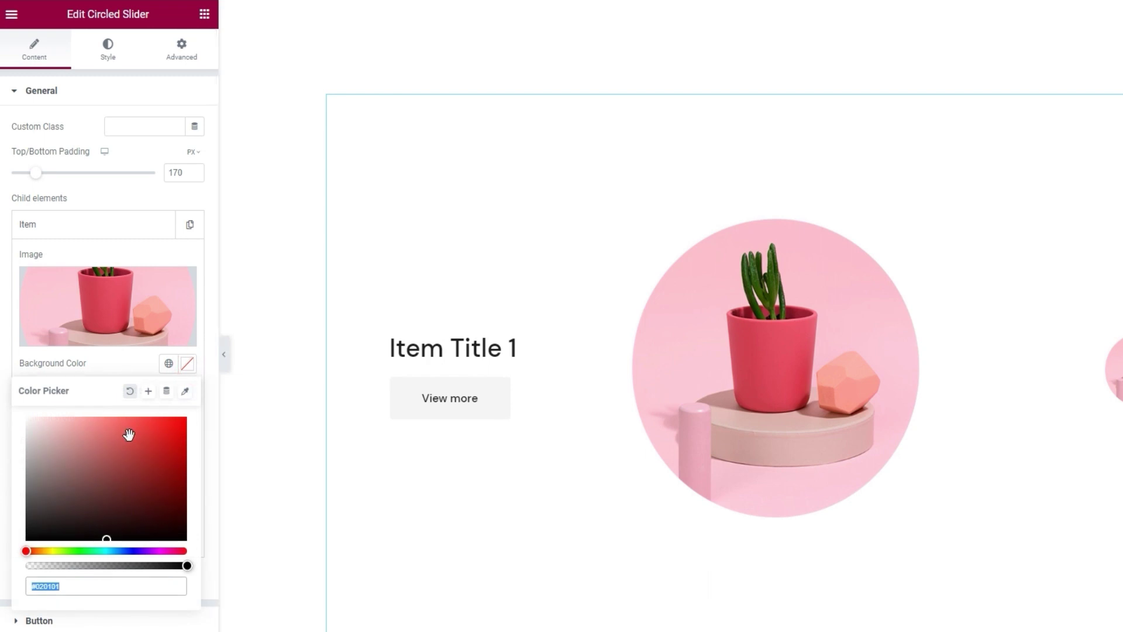
left_click_drag(114, 447, 75, 445)
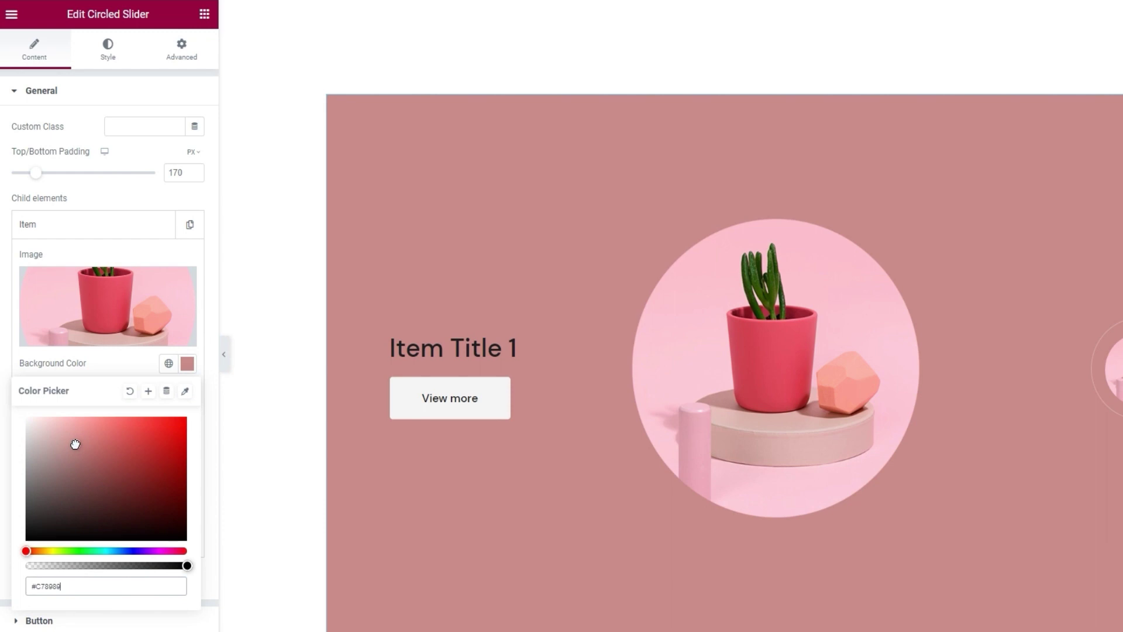
left_click_drag(75, 444, 75, 444)
left_click(130, 391)
left_click(188, 363)
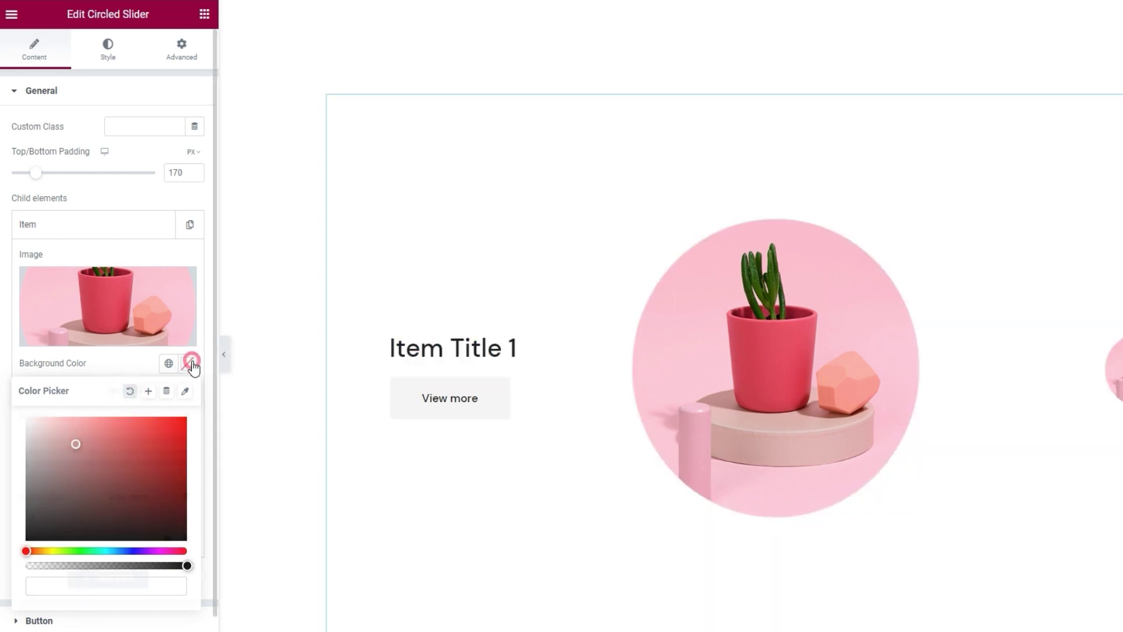
Replace the first item's title 'Item Title 1' with 'Engaging Sliders'
scroll(65, 387, "down", 1)
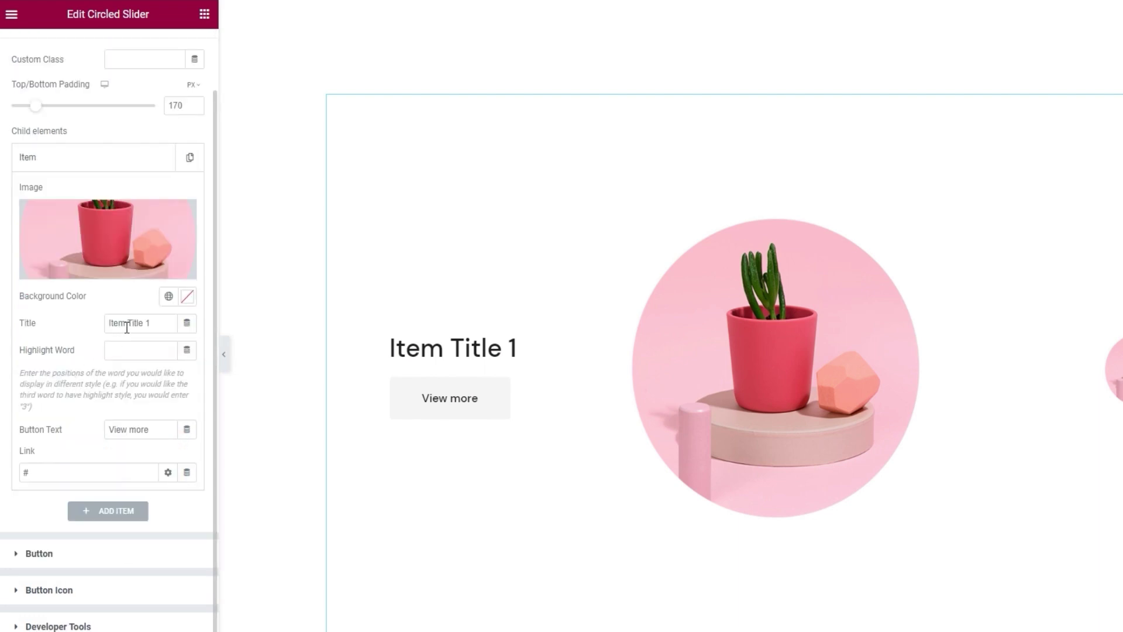
triple_click(123, 326)
type("Engaging Sliders")
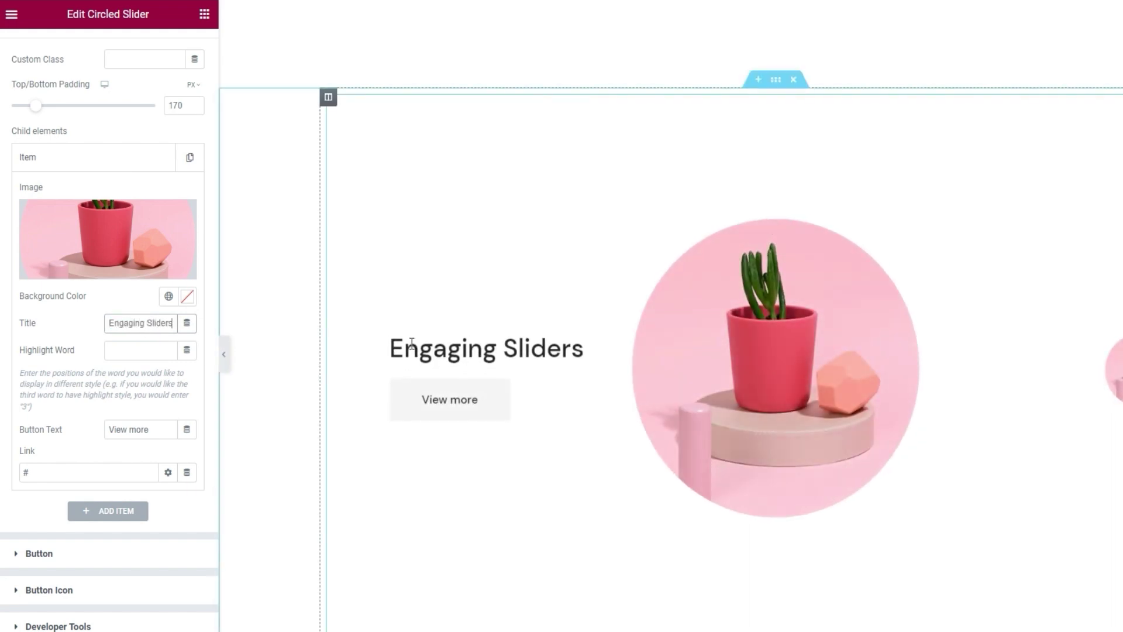
left_click(140, 349)
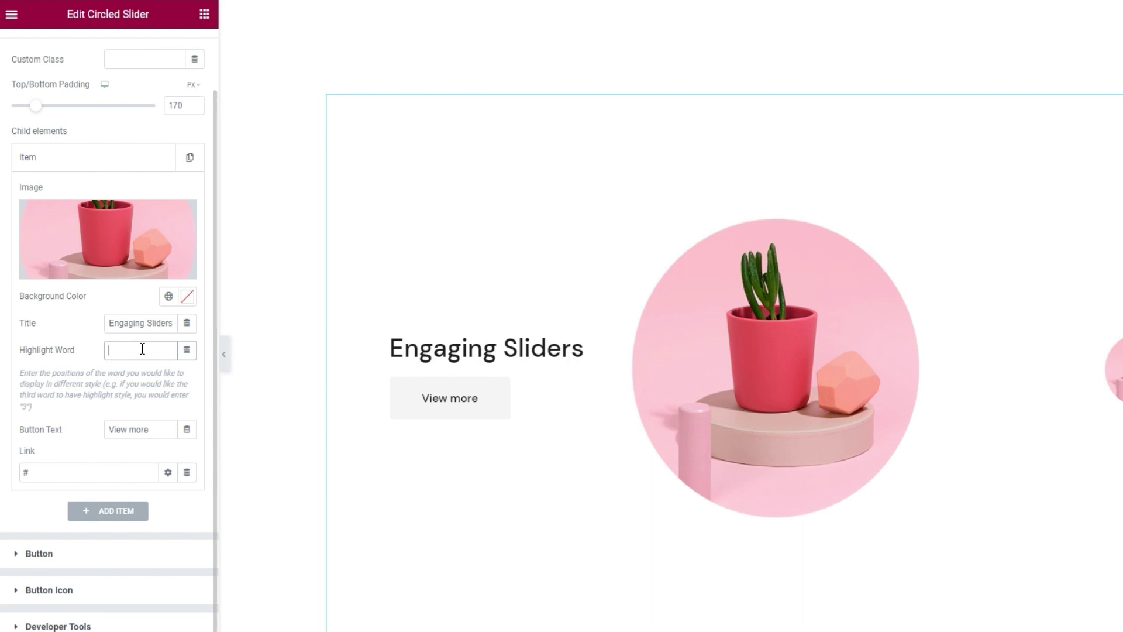
type("2")
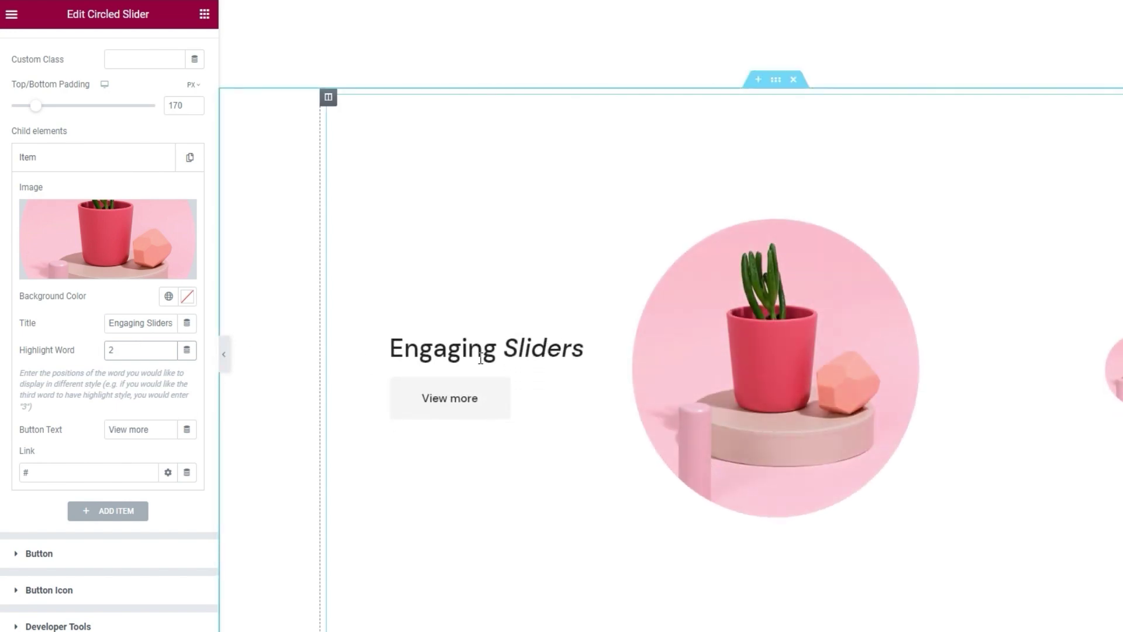
left_click(129, 346)
key("BackSpace")
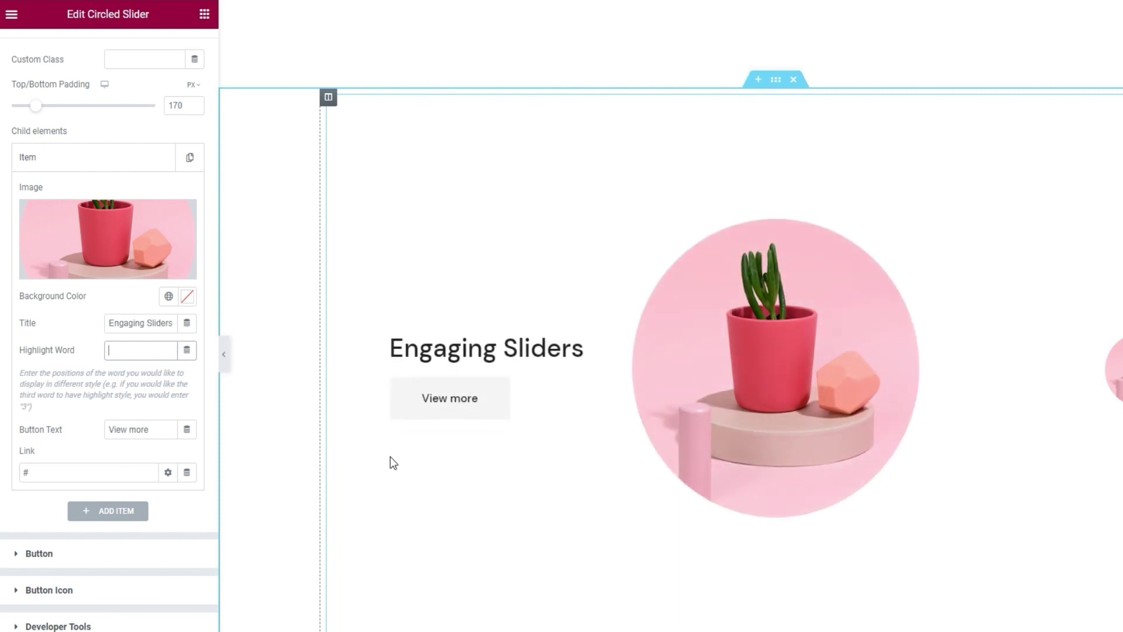
left_click(51, 471)
Remove the item's placeholder link, add a second slide item, and expand the Button section
key("BackSpace")
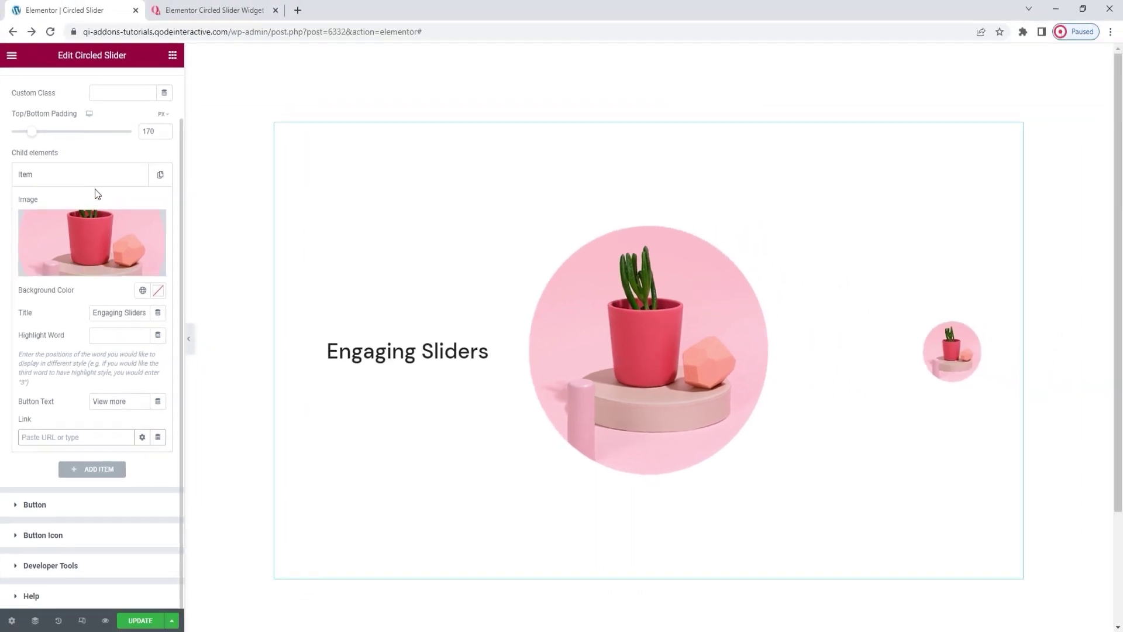
left_click(97, 176)
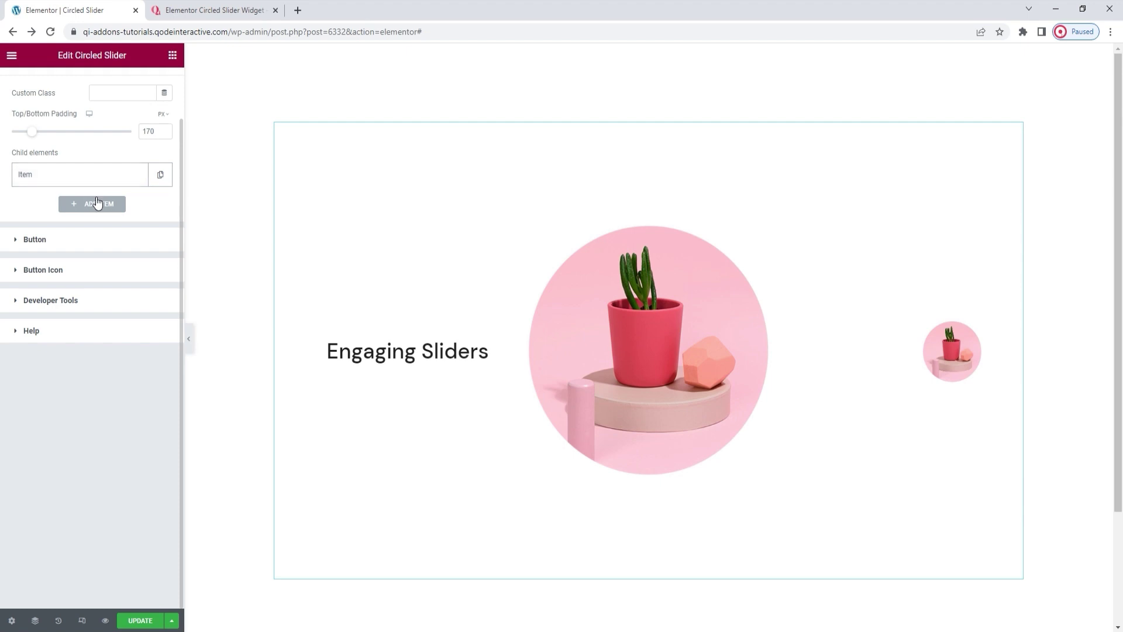
left_click(94, 204)
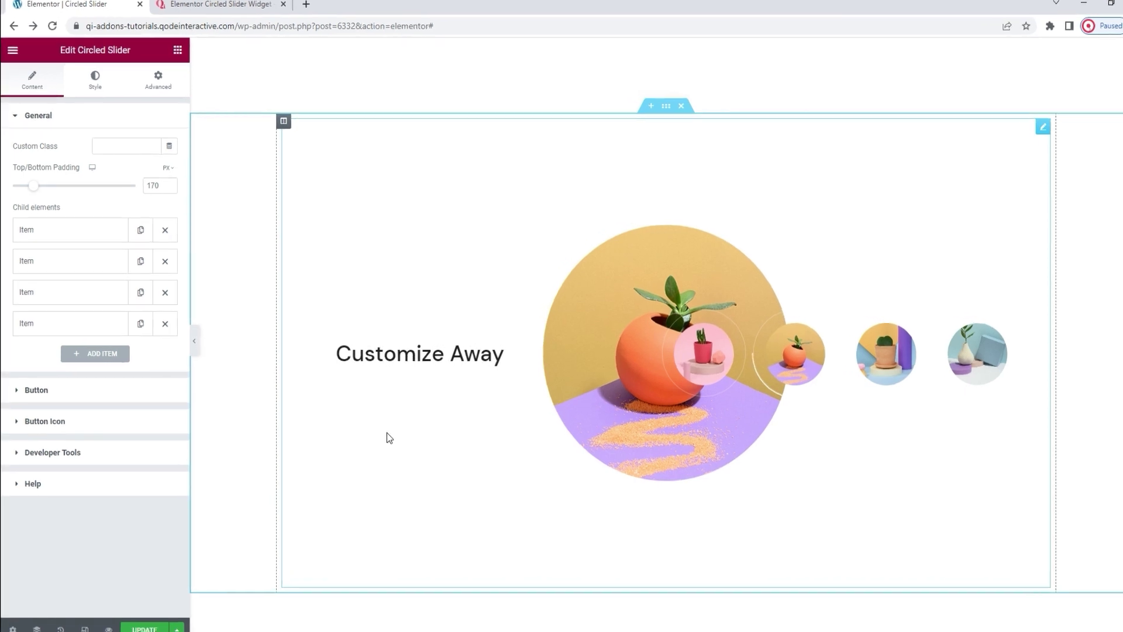
left_click(93, 389)
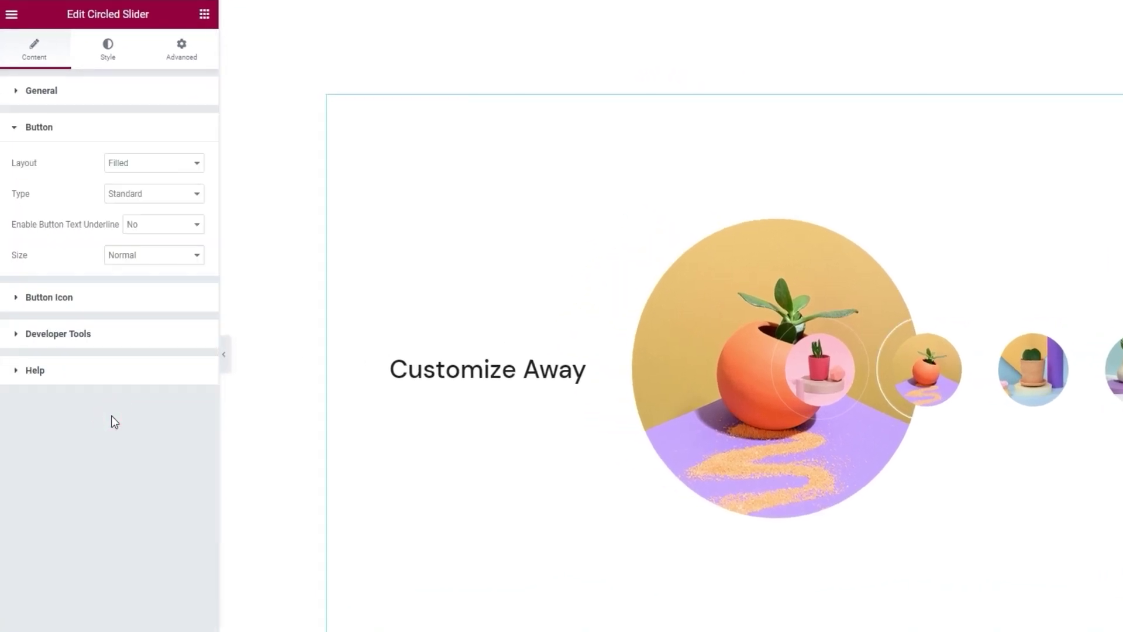
Expand Button Icon and Developer Tools, set Show Shortcode Snippet to Yes then No, and view Help
left_click(111, 303)
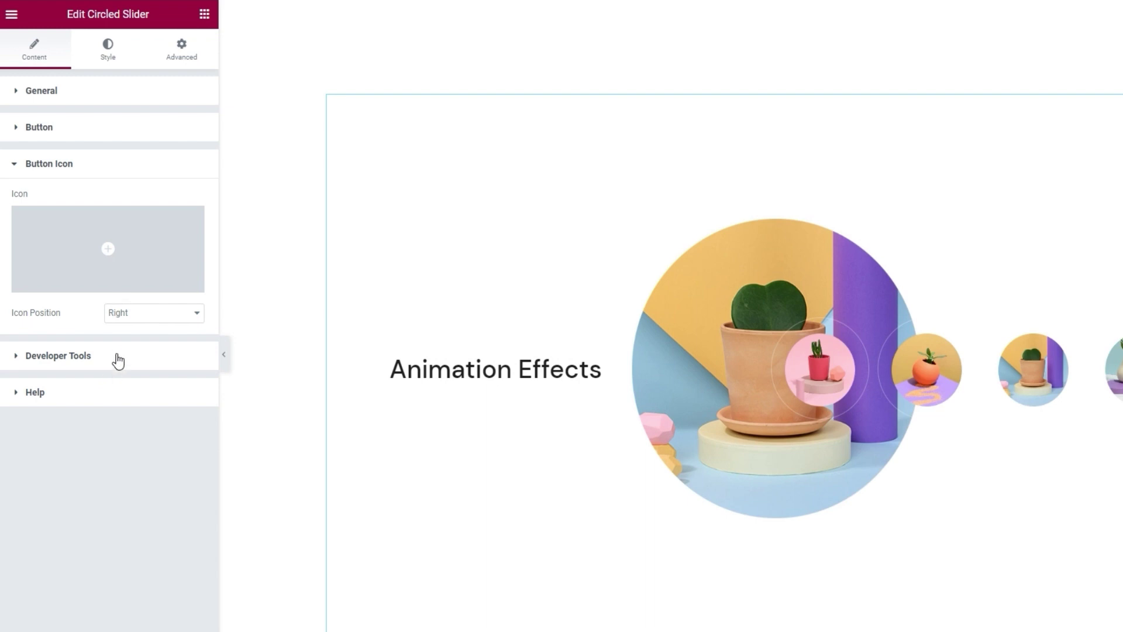
left_click(117, 358)
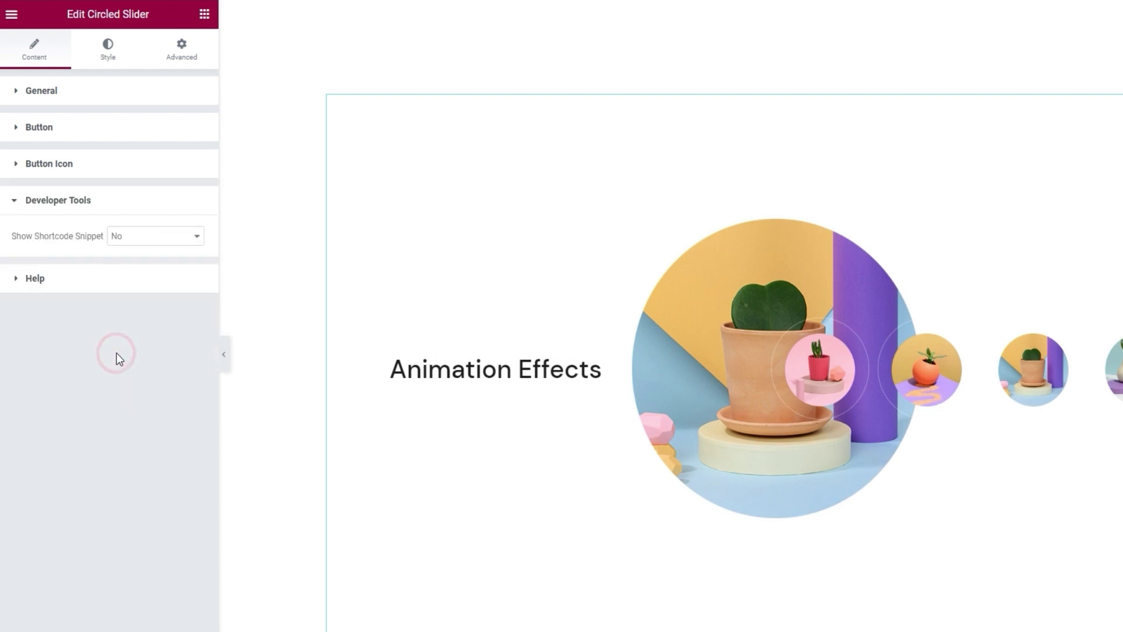
left_click(151, 236)
left_click(145, 259)
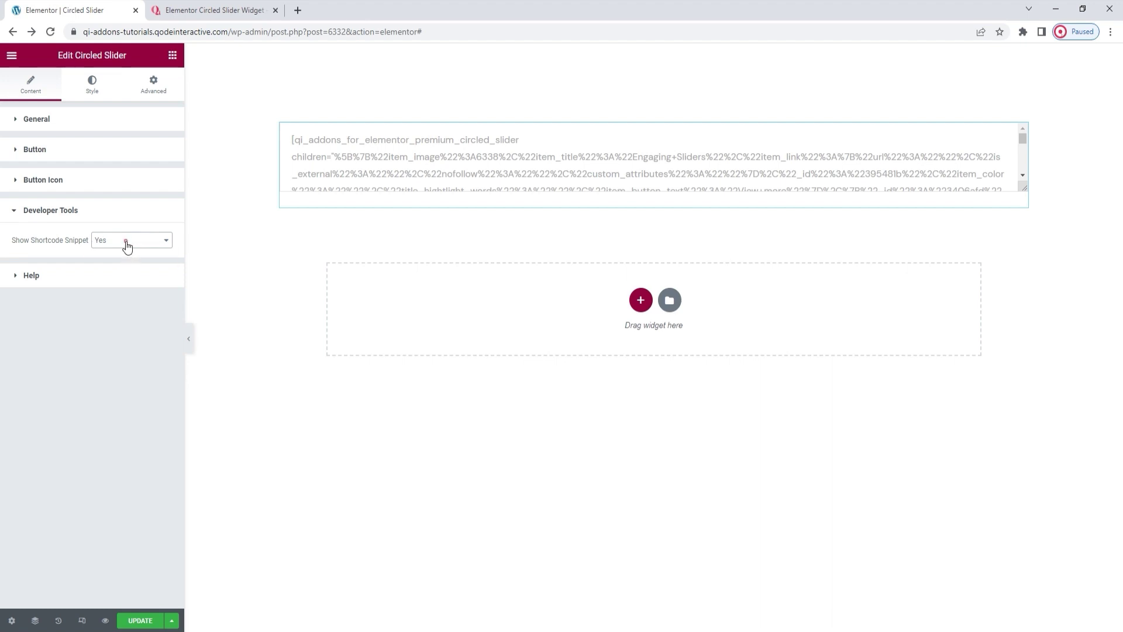
left_click(123, 241)
left_click(121, 252)
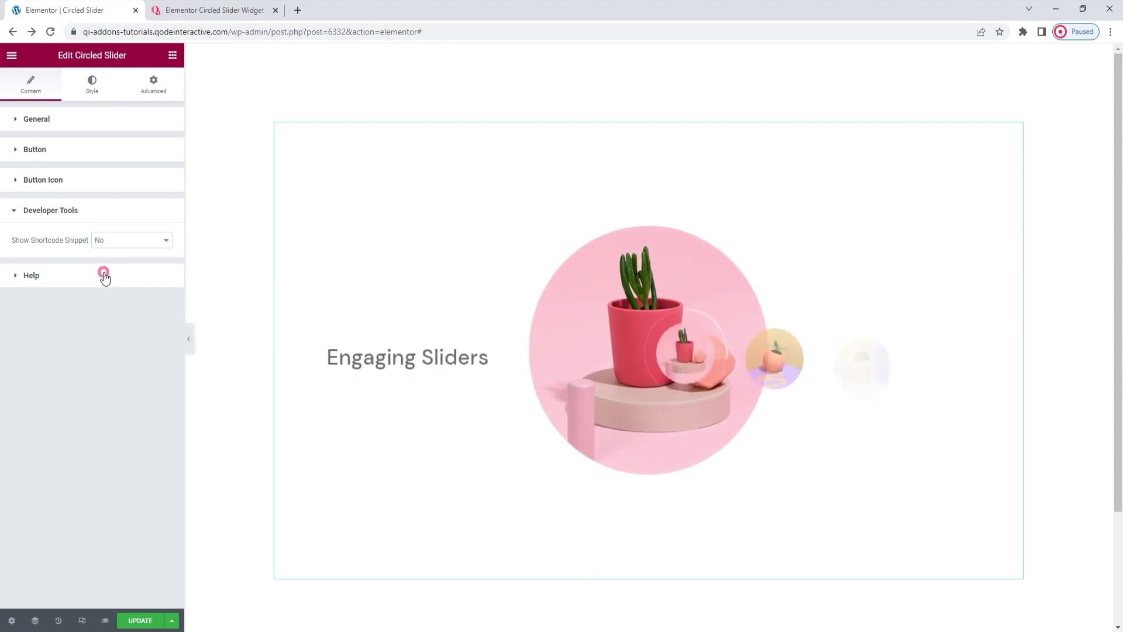
left_click(105, 276)
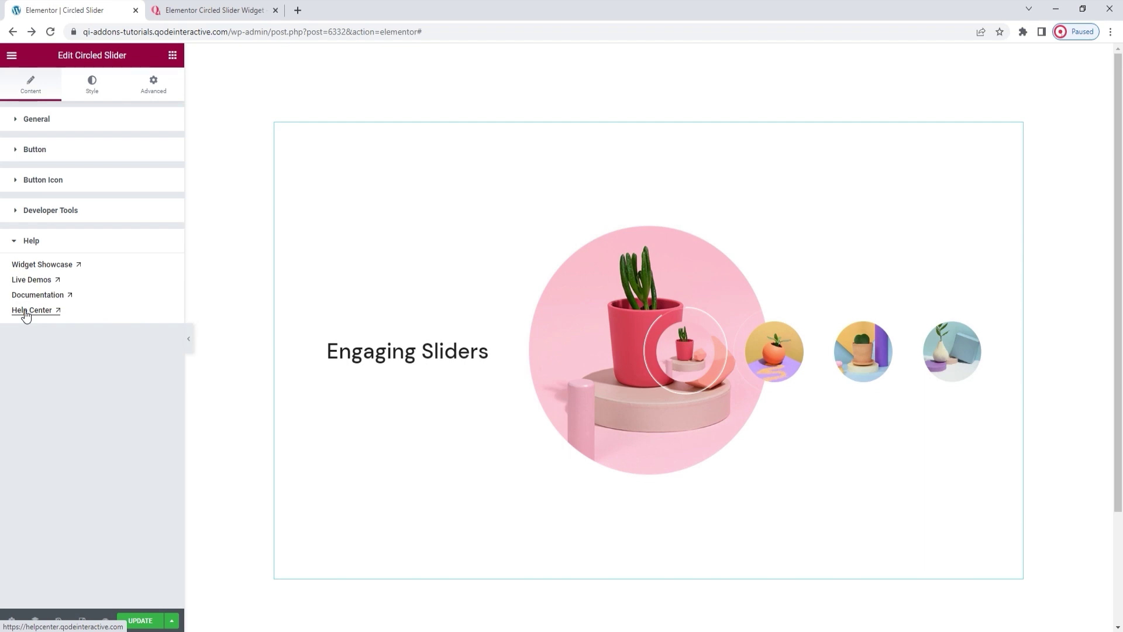
left_click(90, 86)
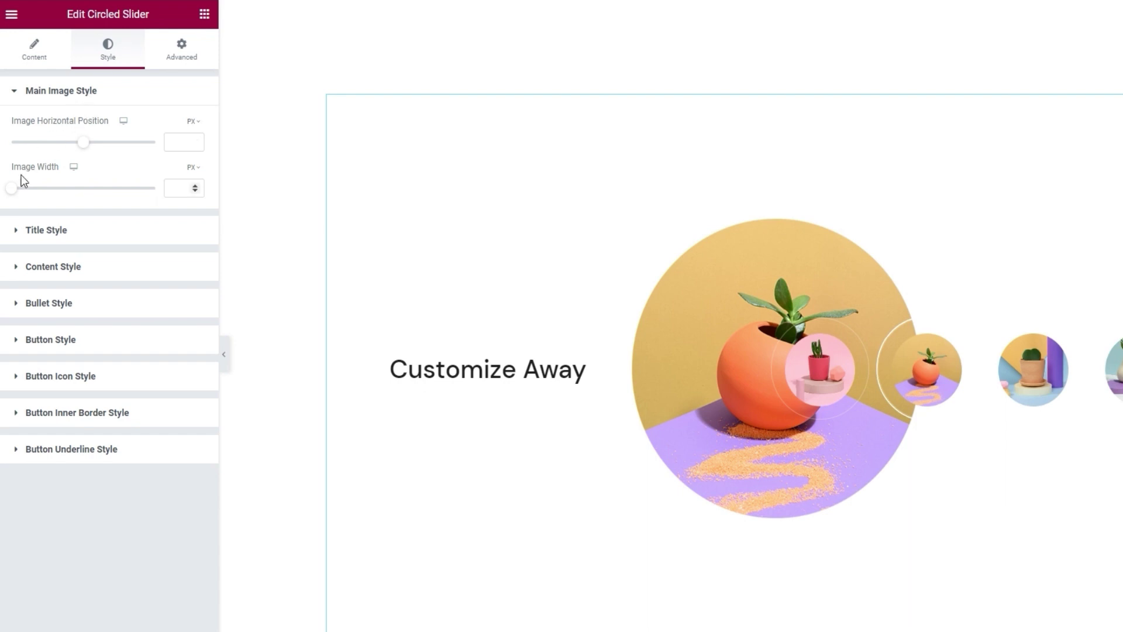
Change the main image width unit from px to % and enter 27
left_click_drag(12, 187, 66, 191)
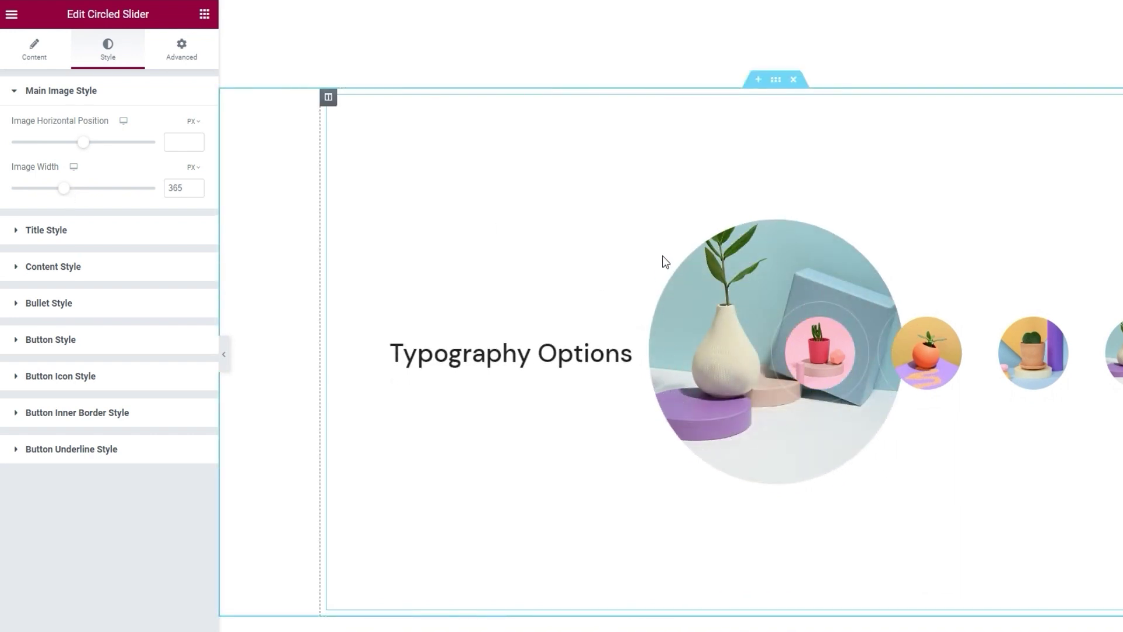
double_click(176, 190)
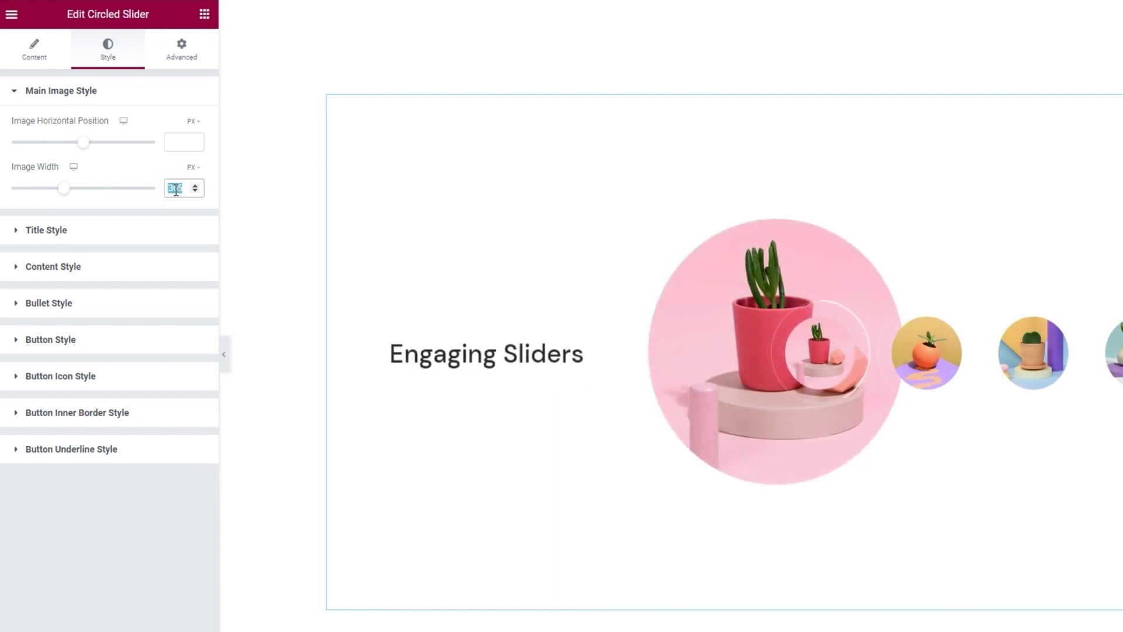
key("BackSpace")
left_click(187, 171)
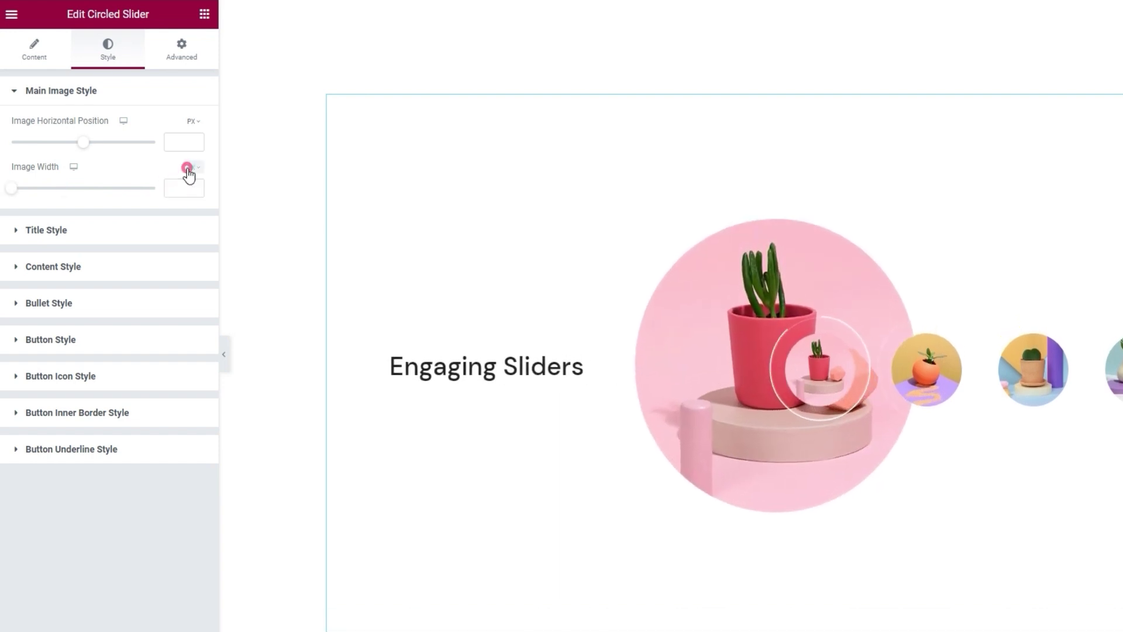
left_click(190, 183)
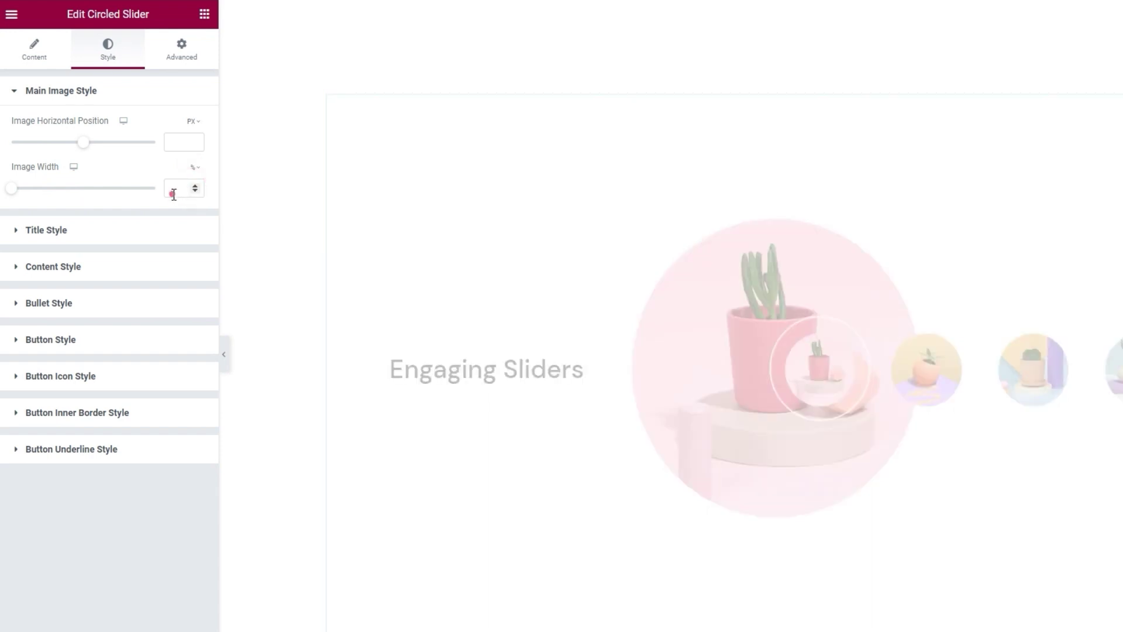
left_click(173, 195)
type("27")
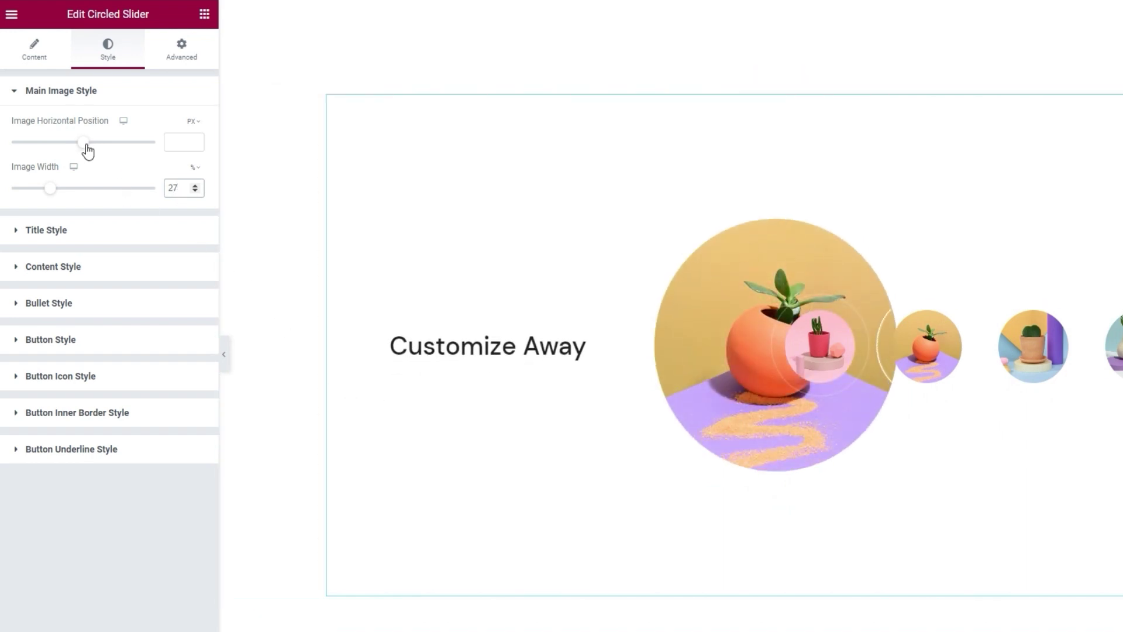
Switch the main image's horizontal position unit from px to % and enter -5
left_click_drag(84, 146, 68, 146)
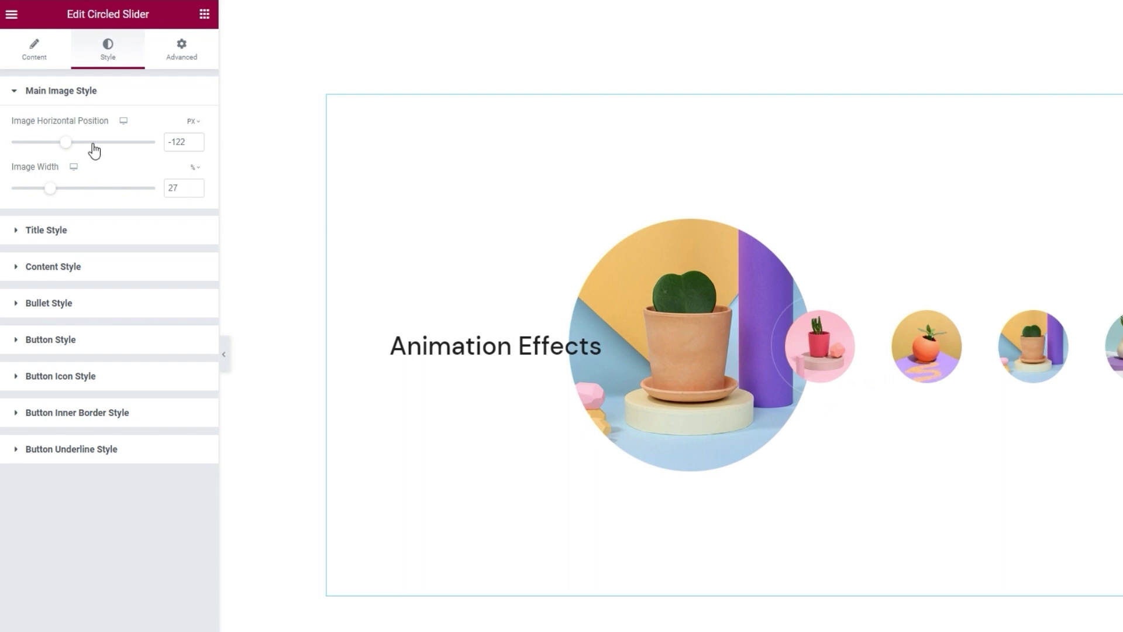
double_click(181, 141)
key("BackSpace")
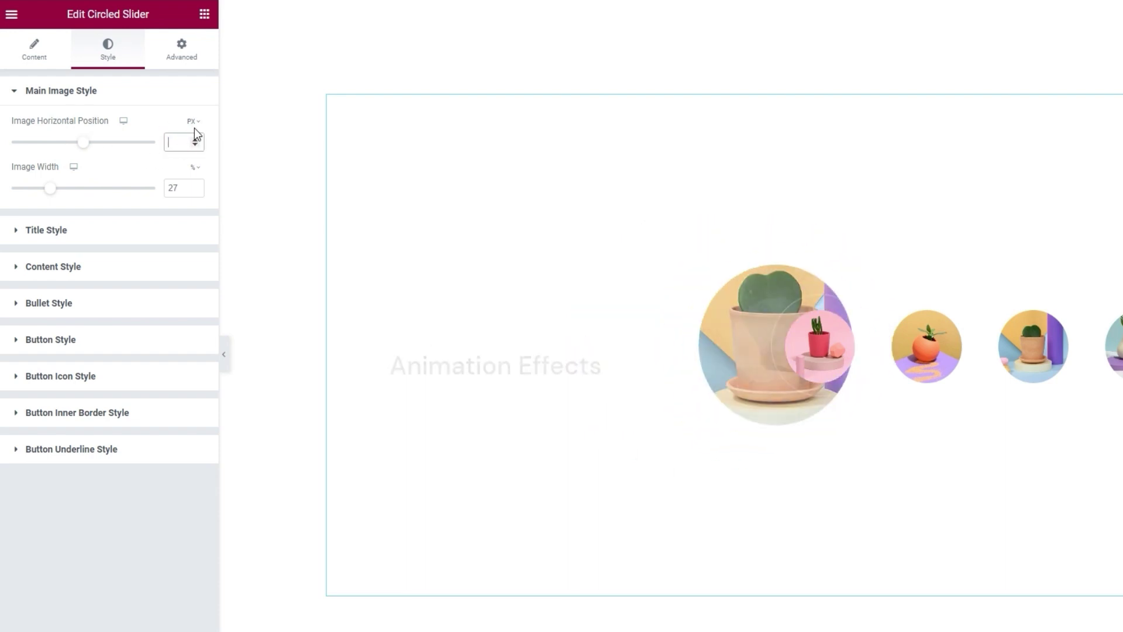
left_click(193, 120)
left_click(193, 139)
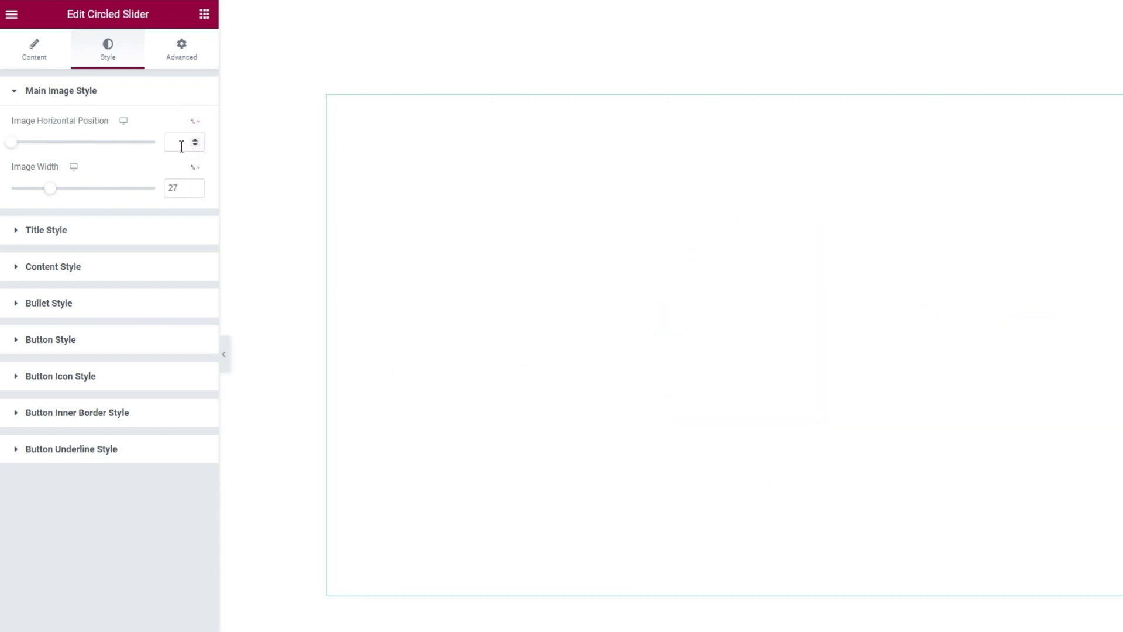
left_click(175, 143)
type("-5")
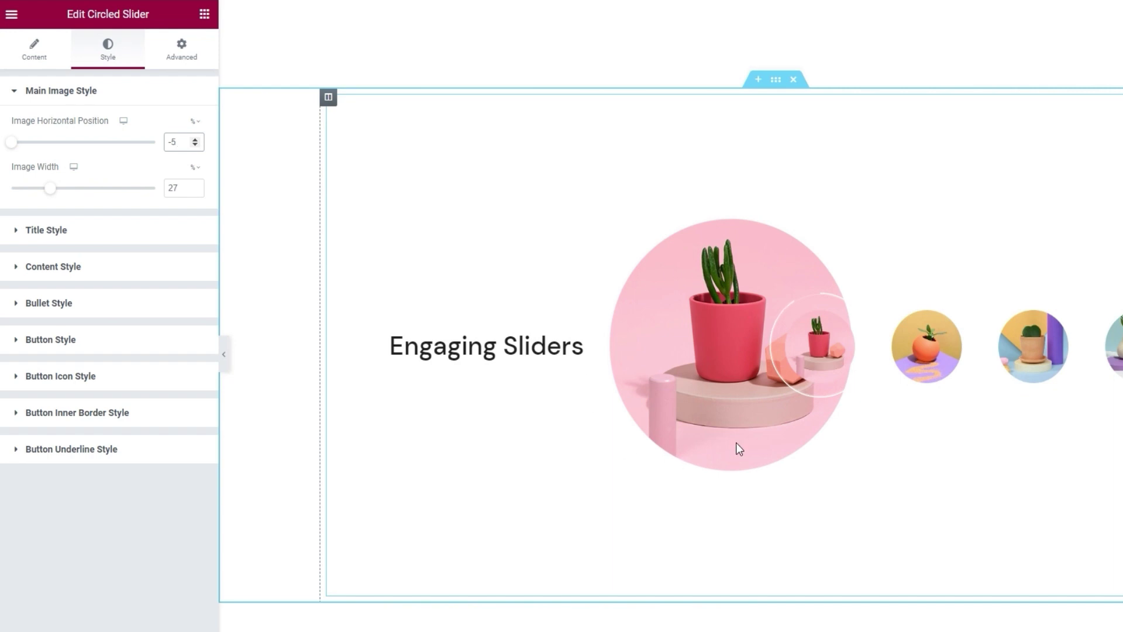
Keep the title tag at H2 and set the title colour hex to ff3434
left_click(124, 237)
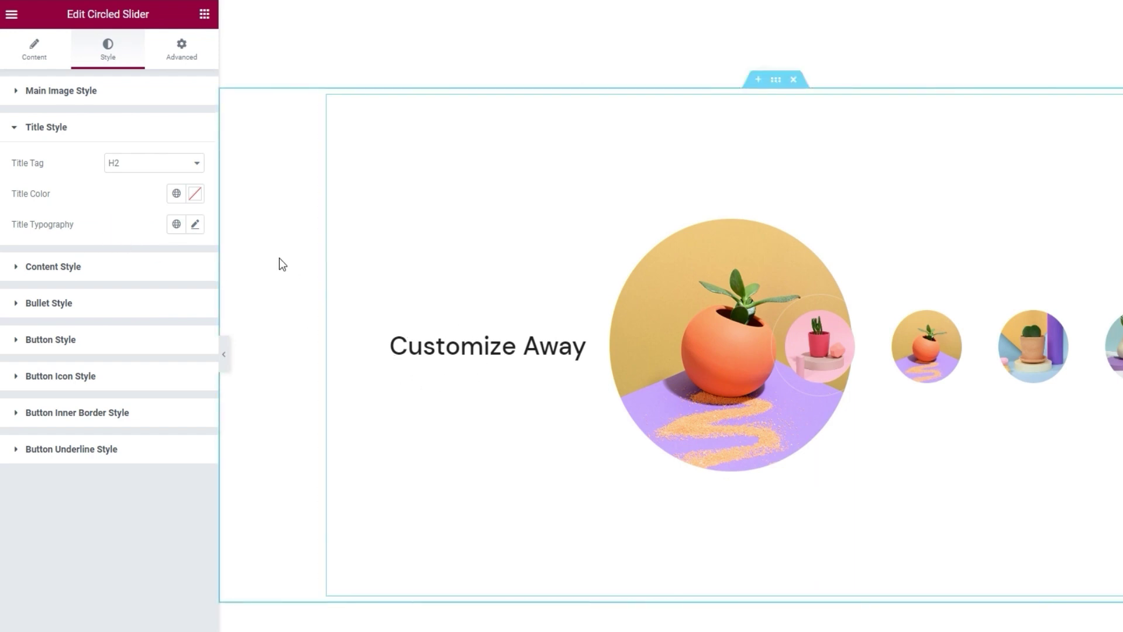
left_click(170, 167)
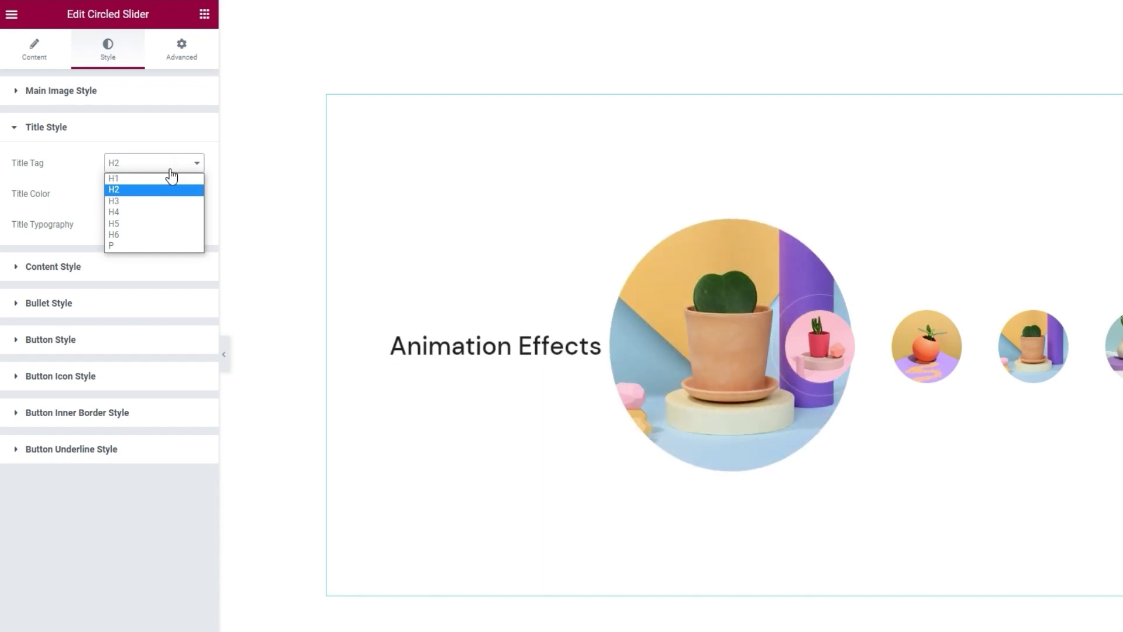
left_click(170, 169)
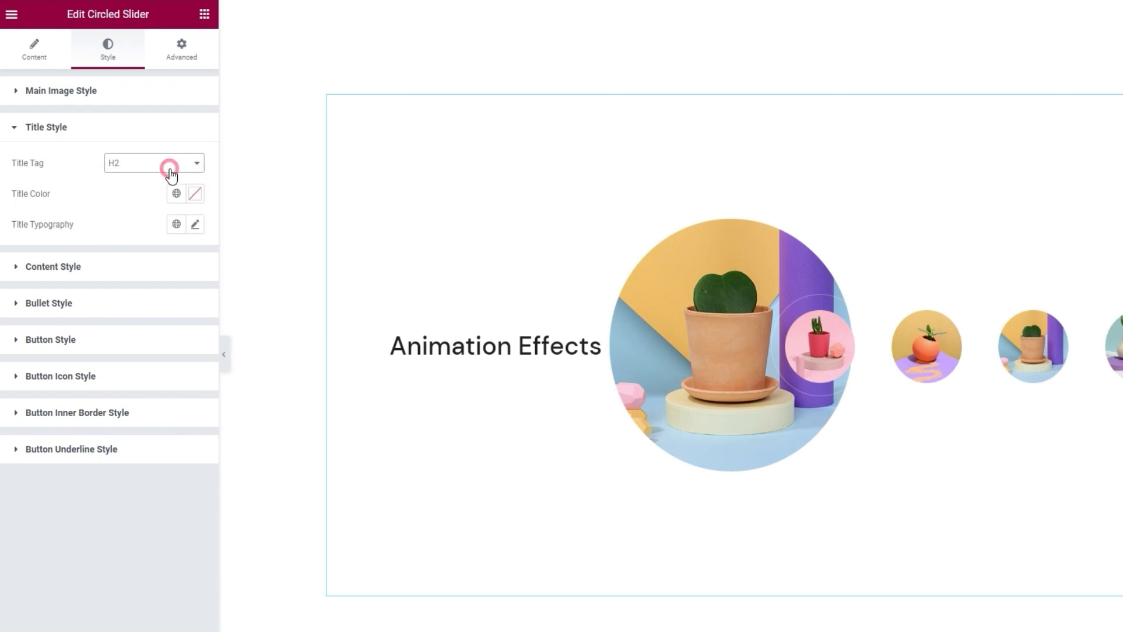
left_click(193, 193)
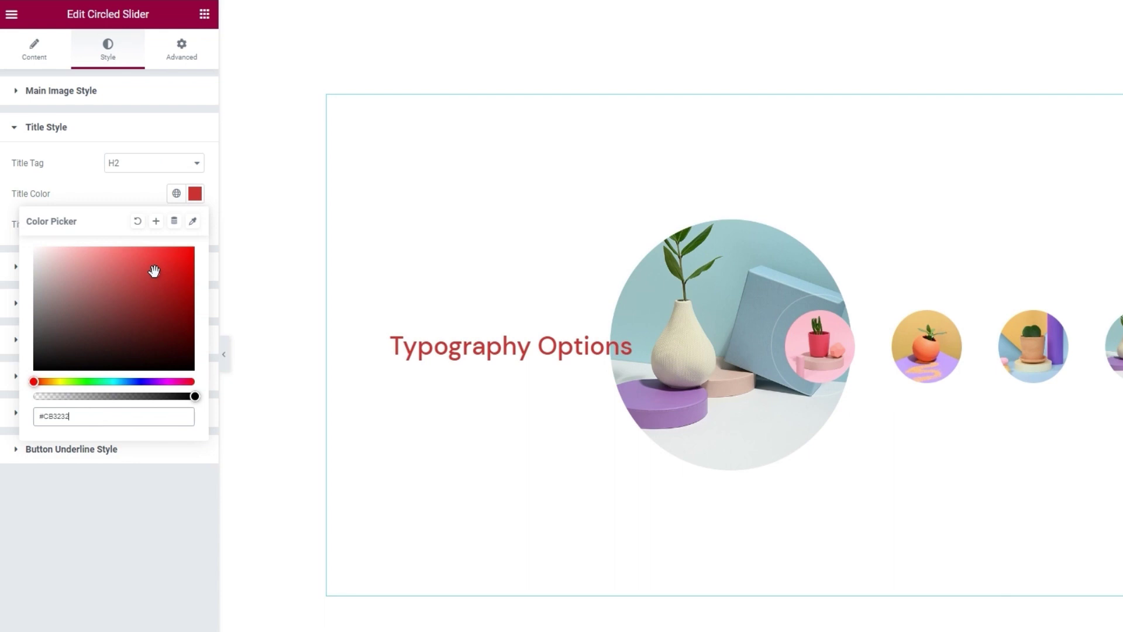
left_click(145, 423)
double_click(145, 422)
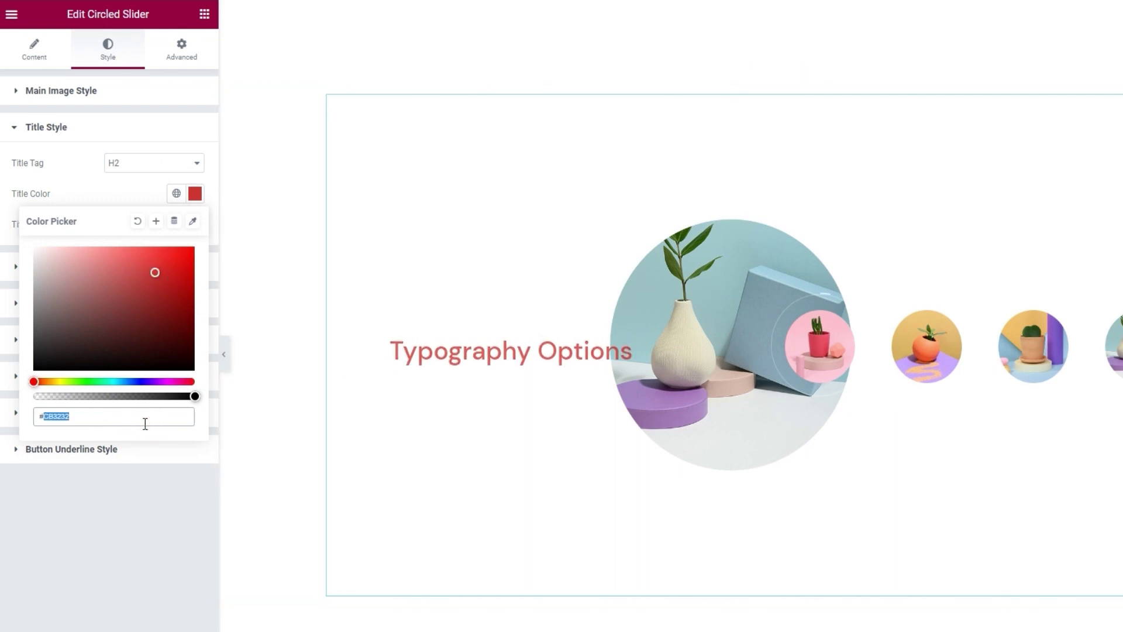
type("ff3434")
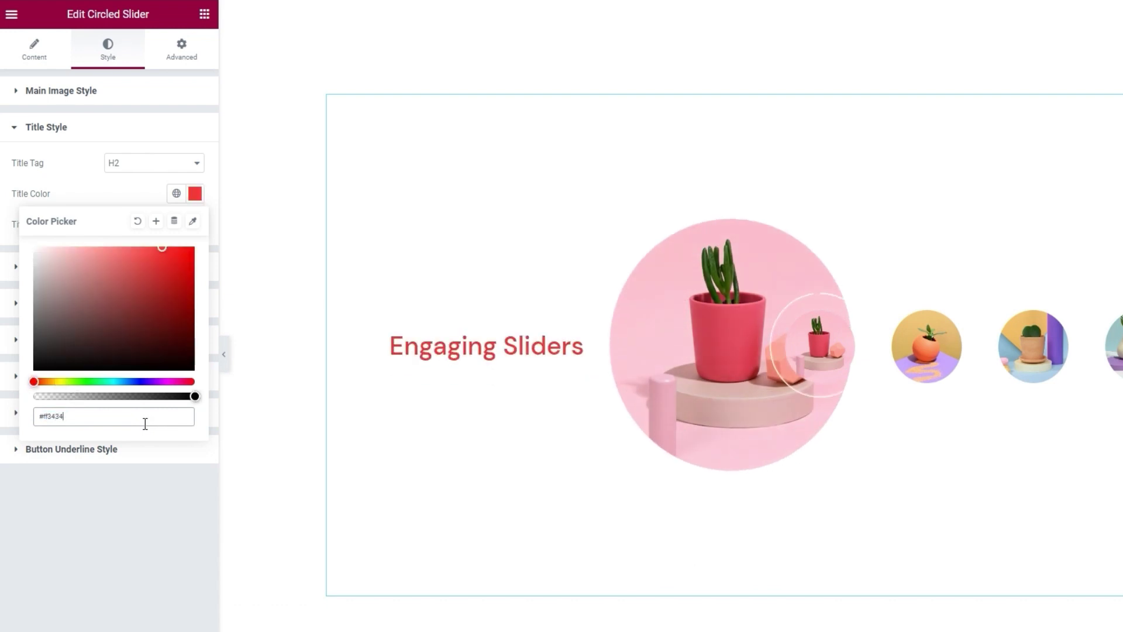
left_click(195, 193)
left_click(196, 230)
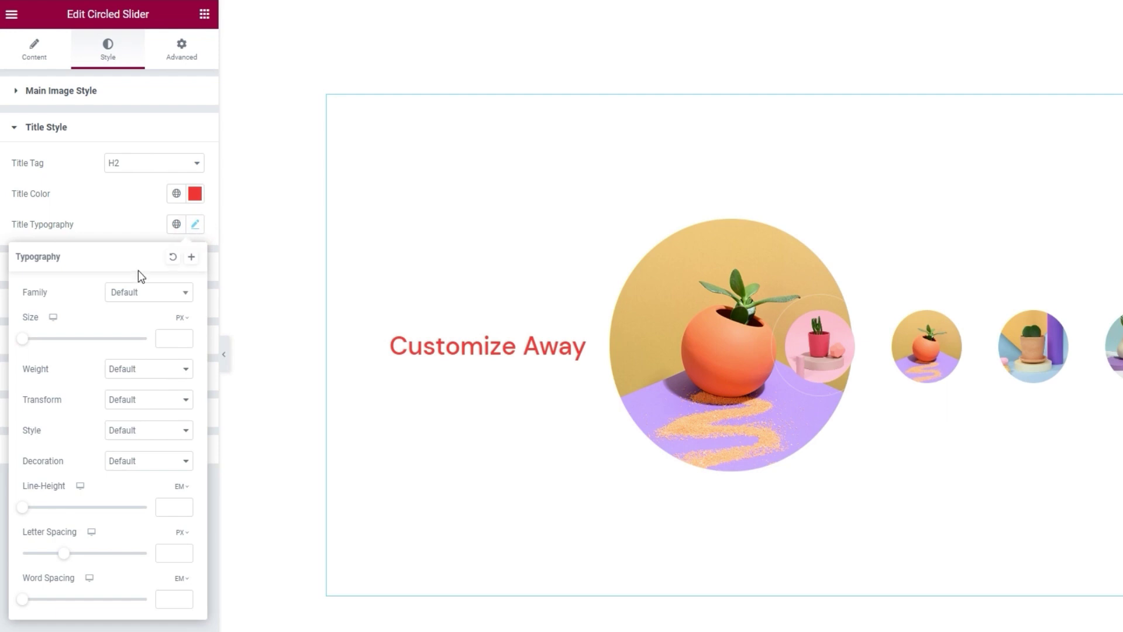
Keep the default font family and give titles size 100 with 600 (Semi Bold) weight
left_click(153, 295)
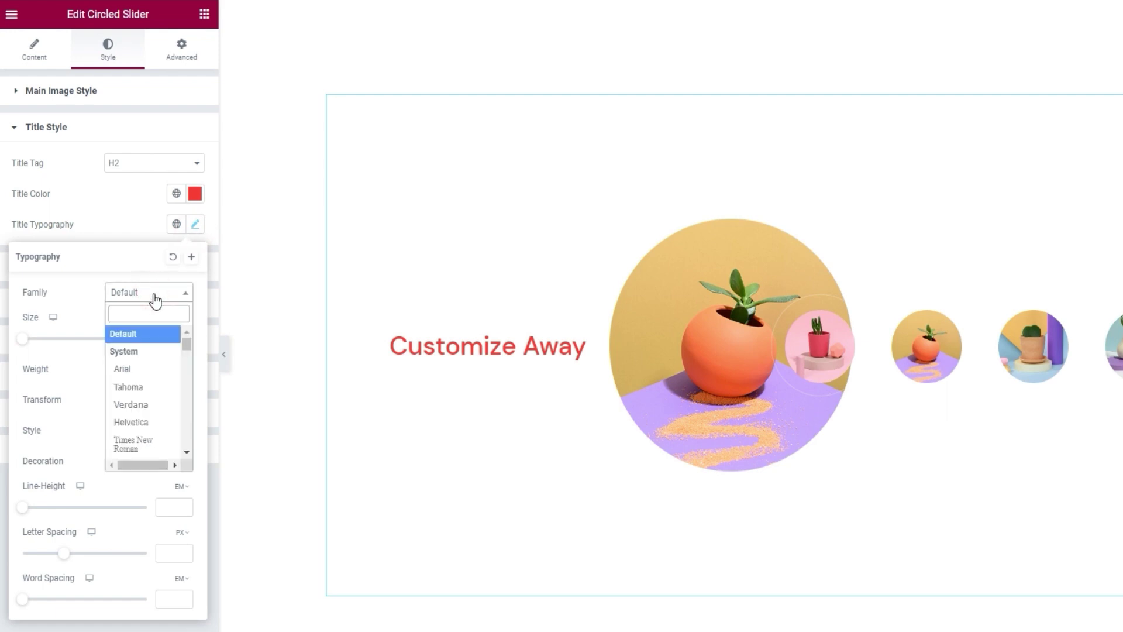
scroll(152, 389, "down", 3)
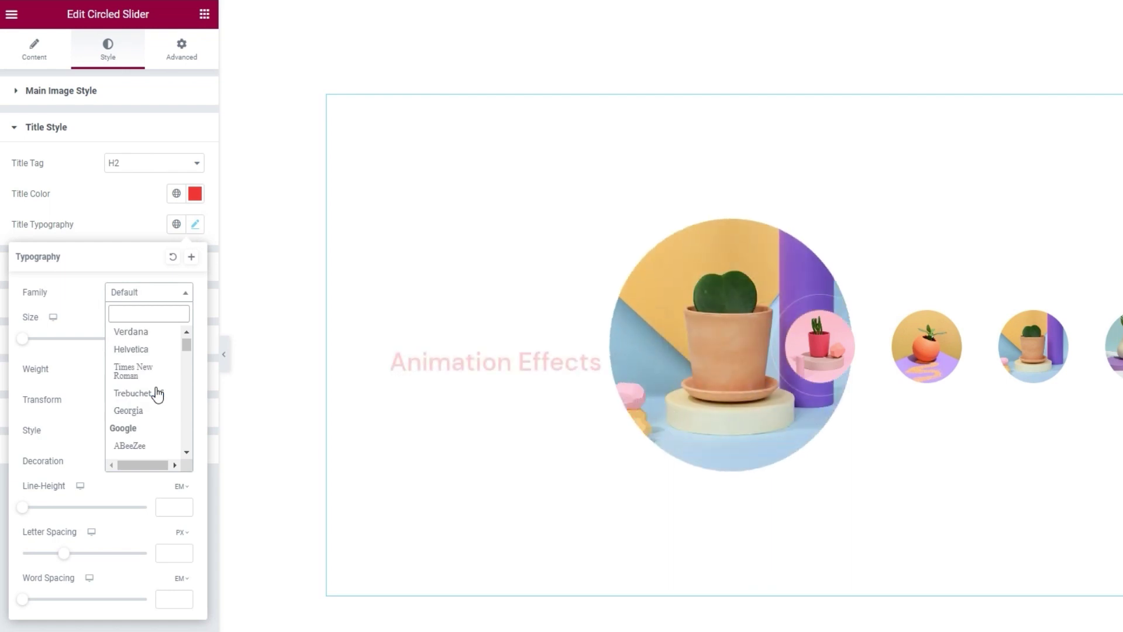
left_click(159, 293)
left_click(171, 342)
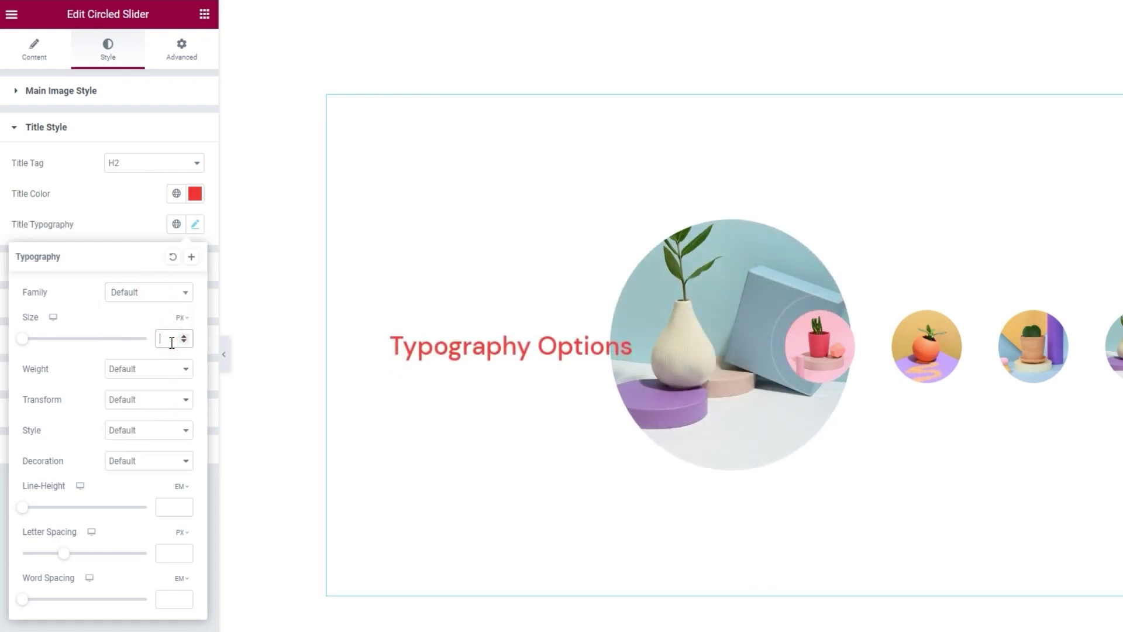
type("100")
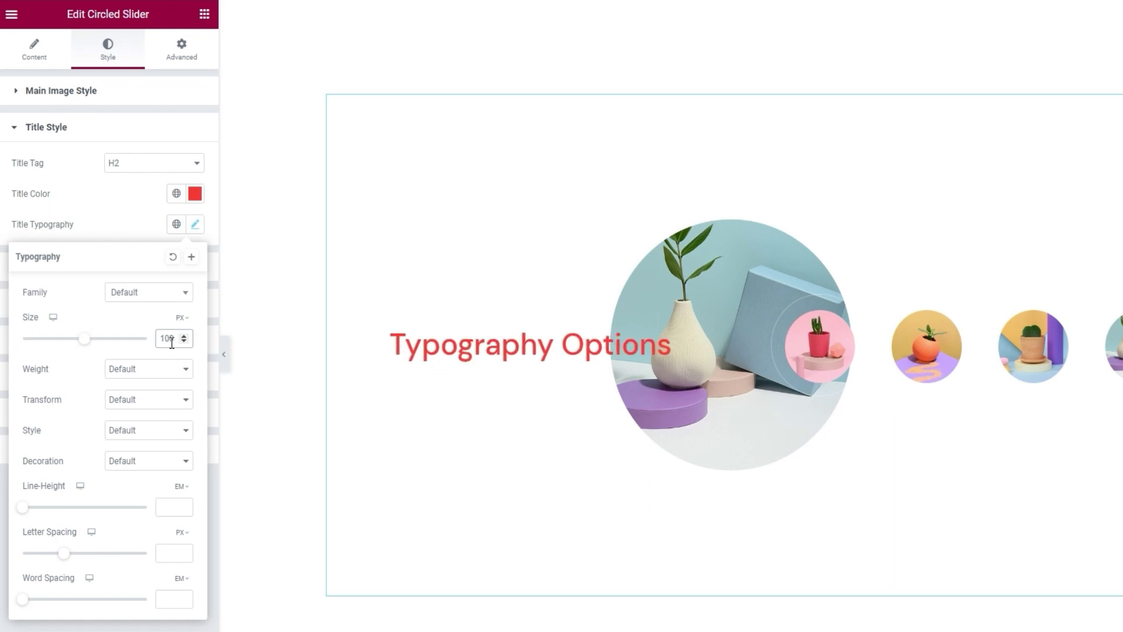
left_click(157, 373)
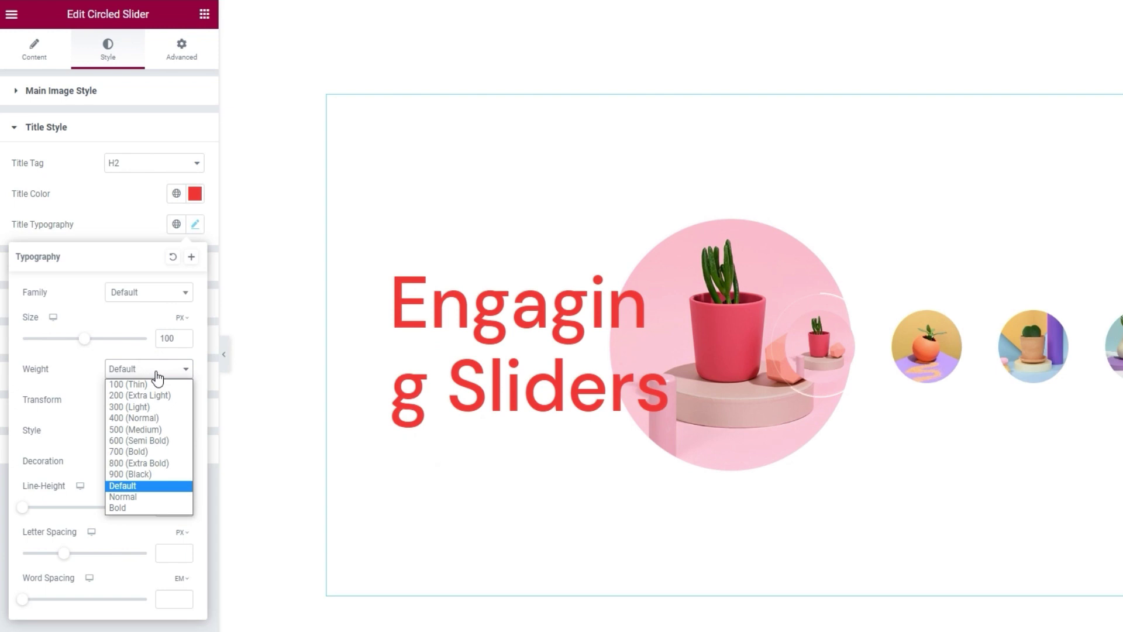
left_click(164, 441)
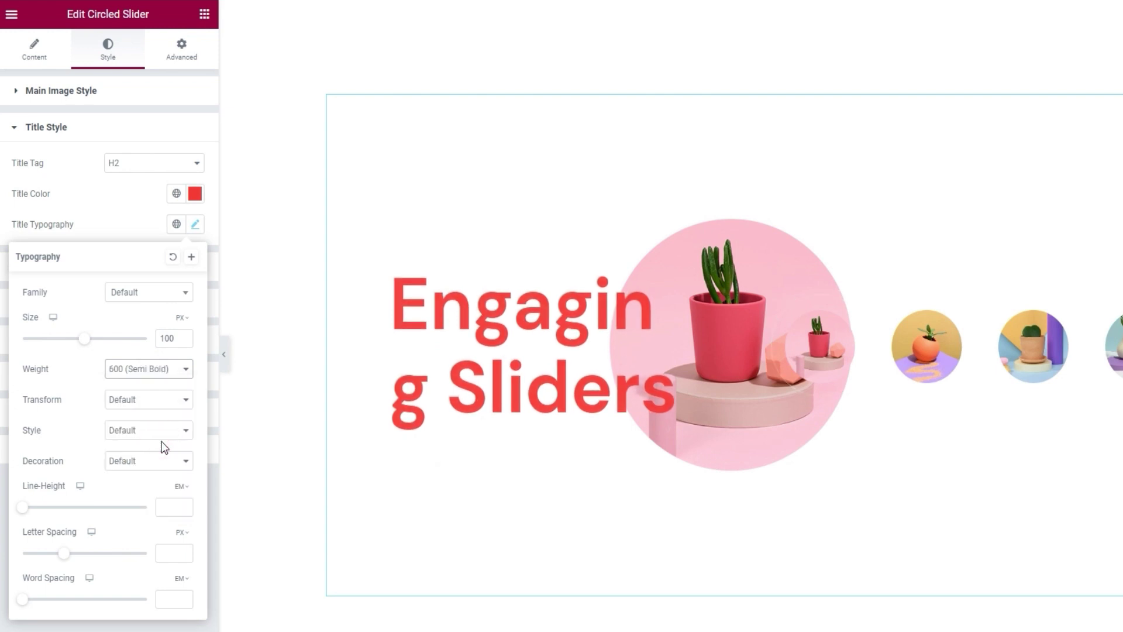
Leave the title Transform, Style and Decoration settings at Default
left_click(168, 409)
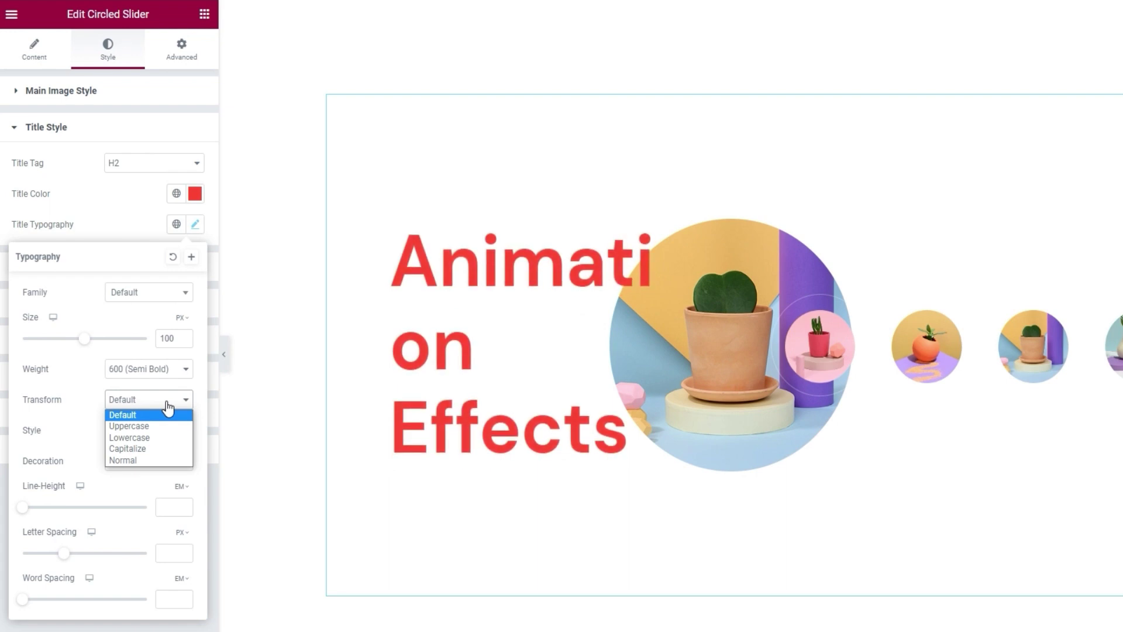
left_click(168, 406)
left_click(164, 431)
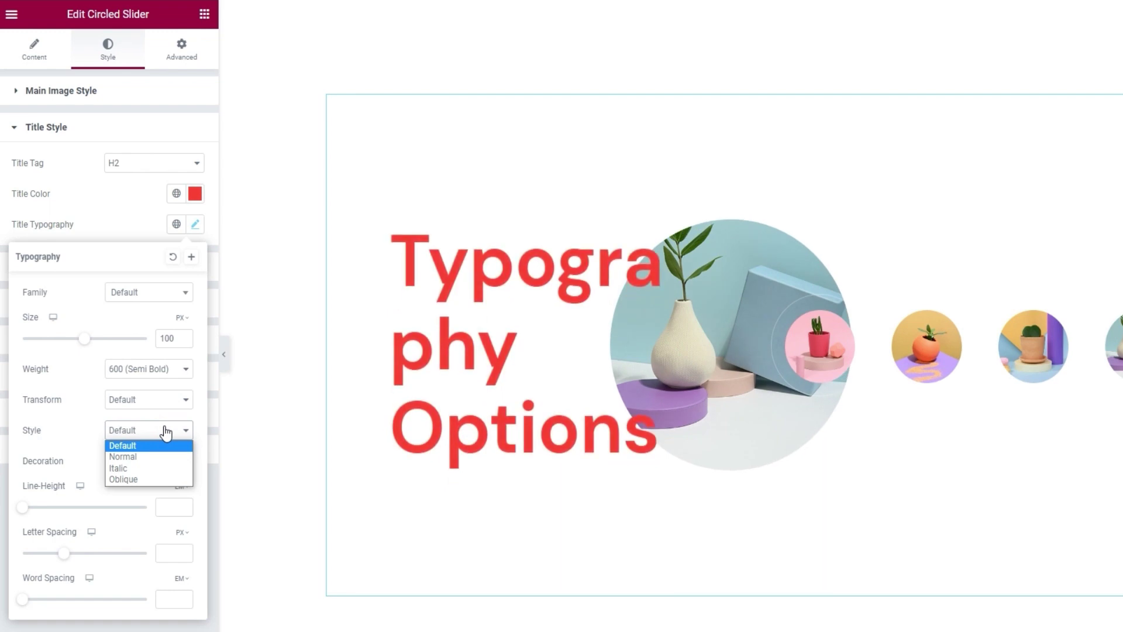
left_click(165, 432)
left_click(162, 463)
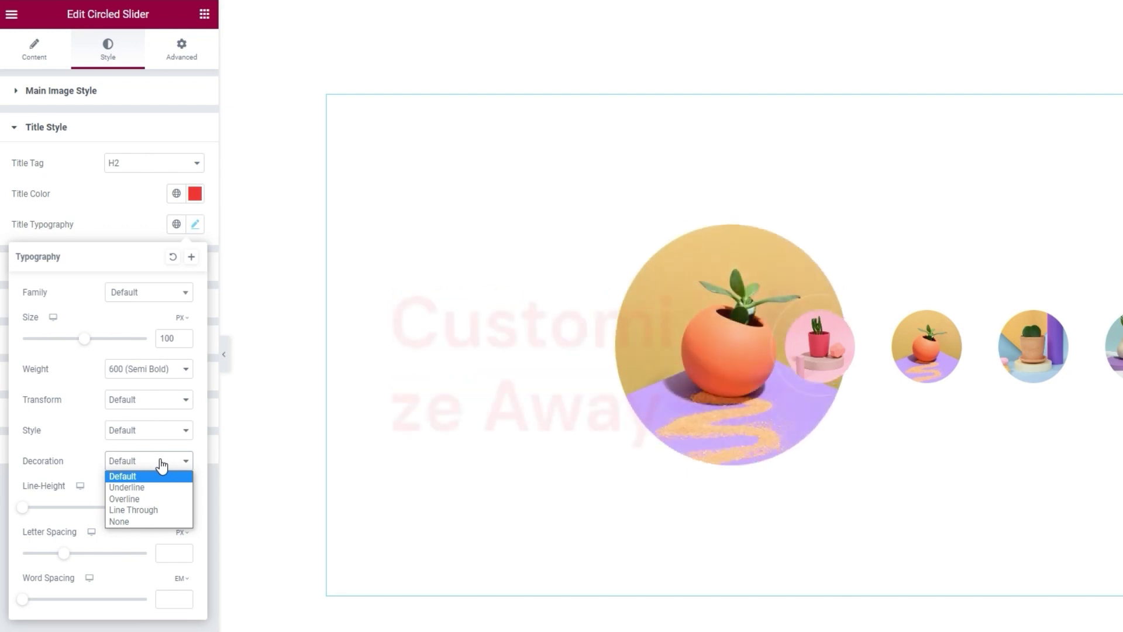
left_click(162, 462)
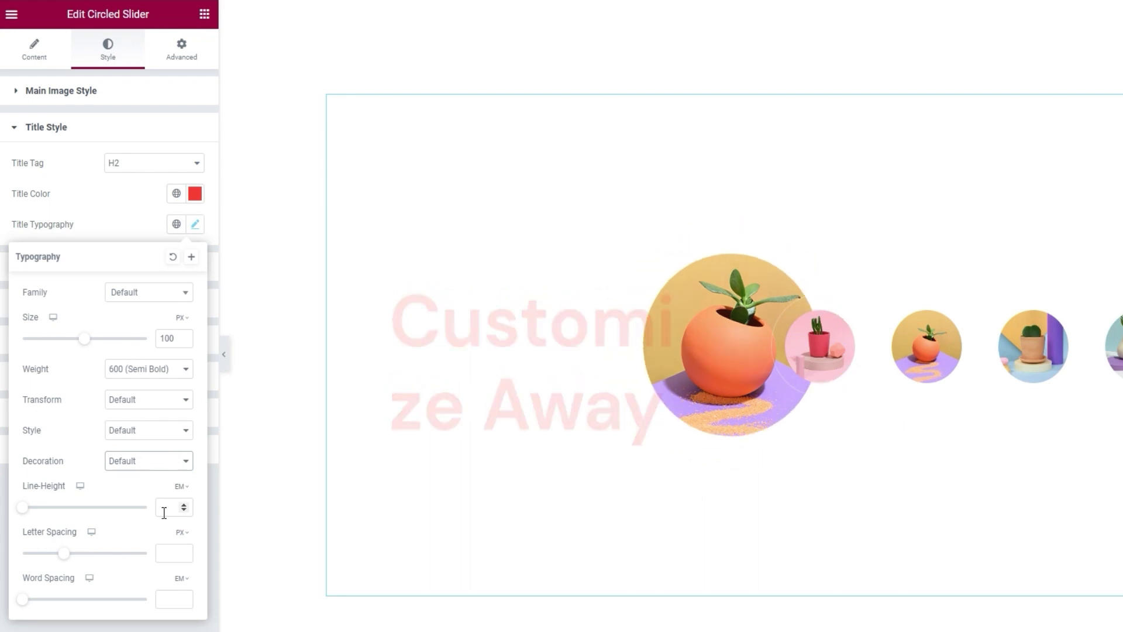
Set the slide titles' line height to 90 px and letter spacing to -7.5 px
left_click(181, 488)
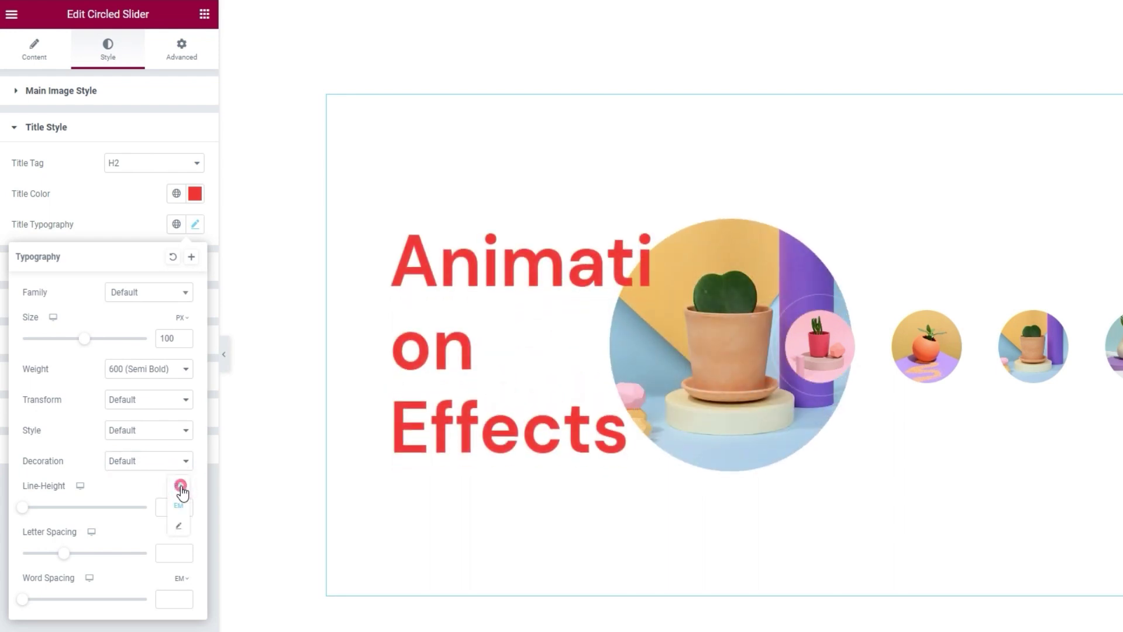
left_click(181, 485)
left_click(166, 507)
type("9")
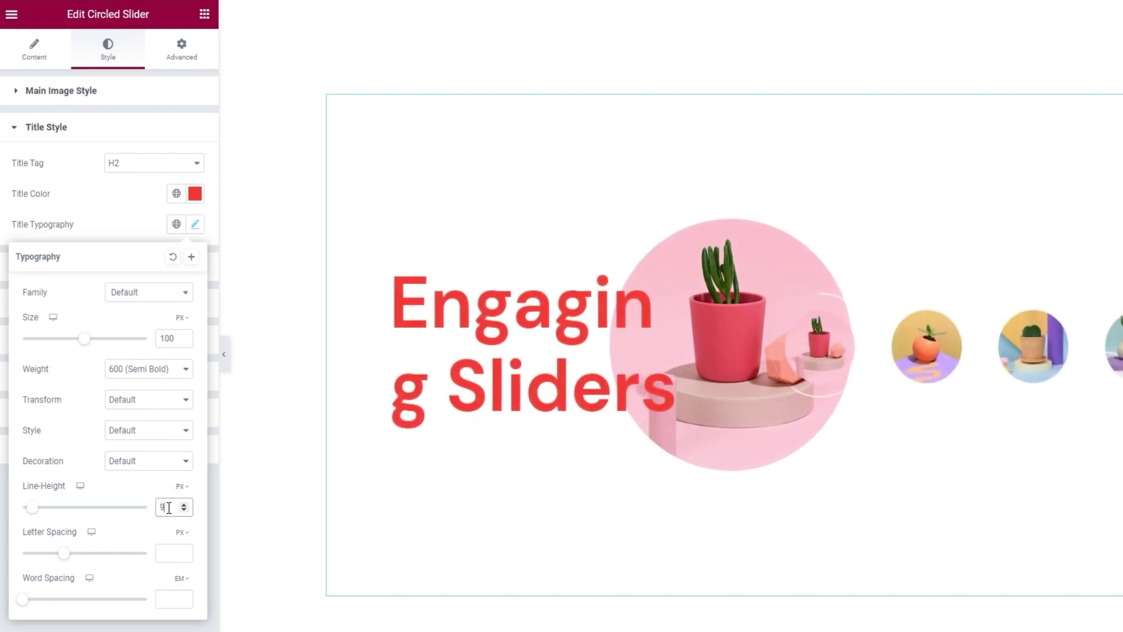
type("0")
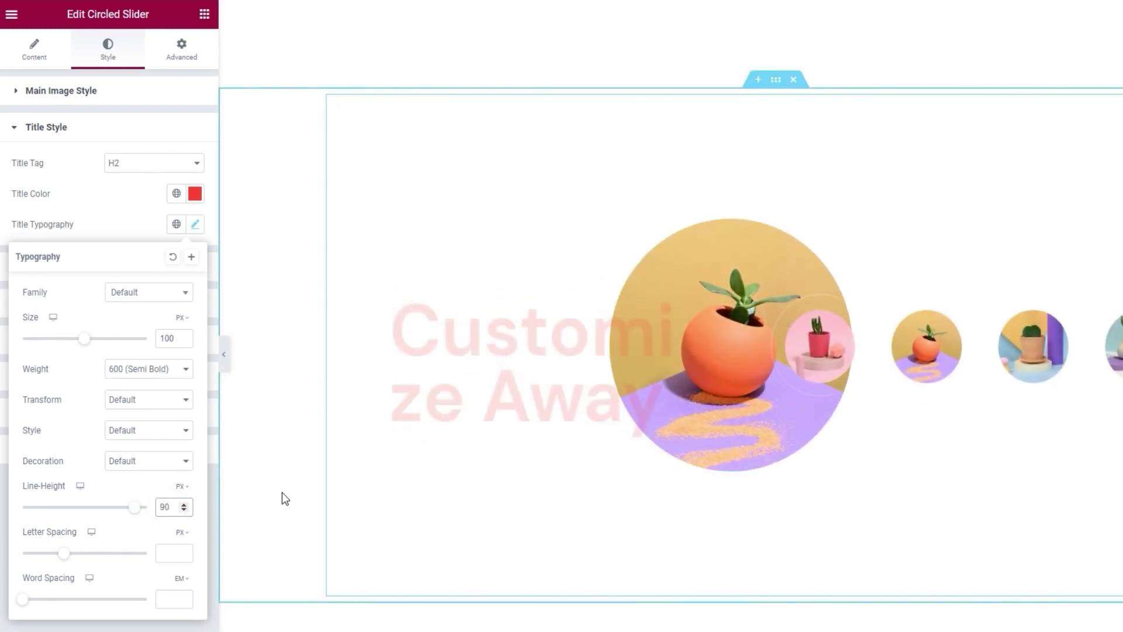
left_click(166, 550)
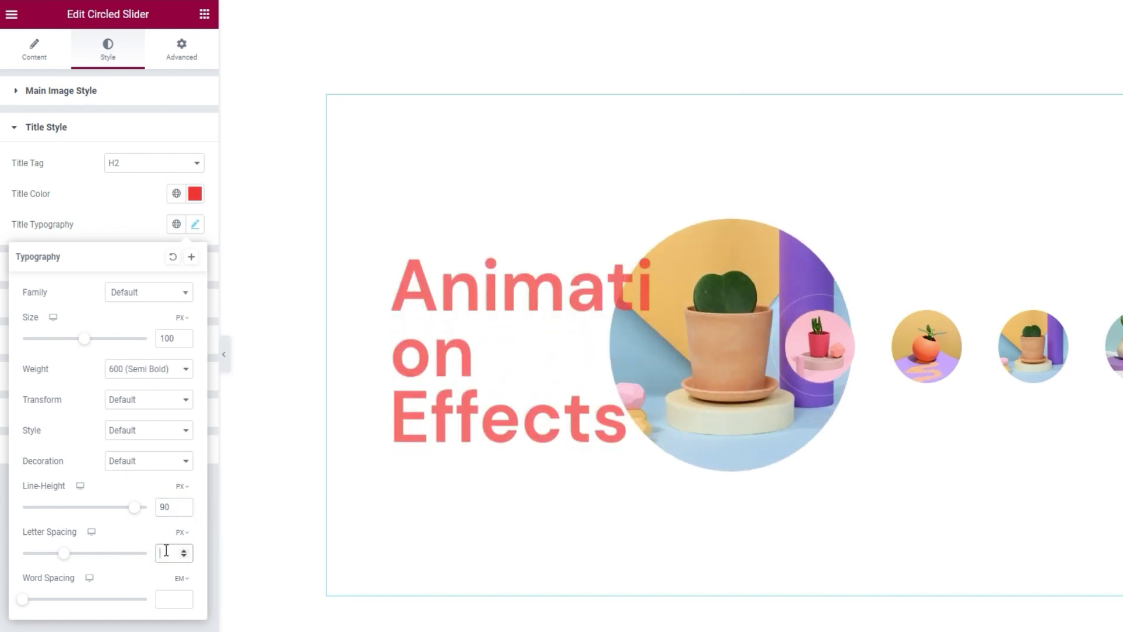
type("-")
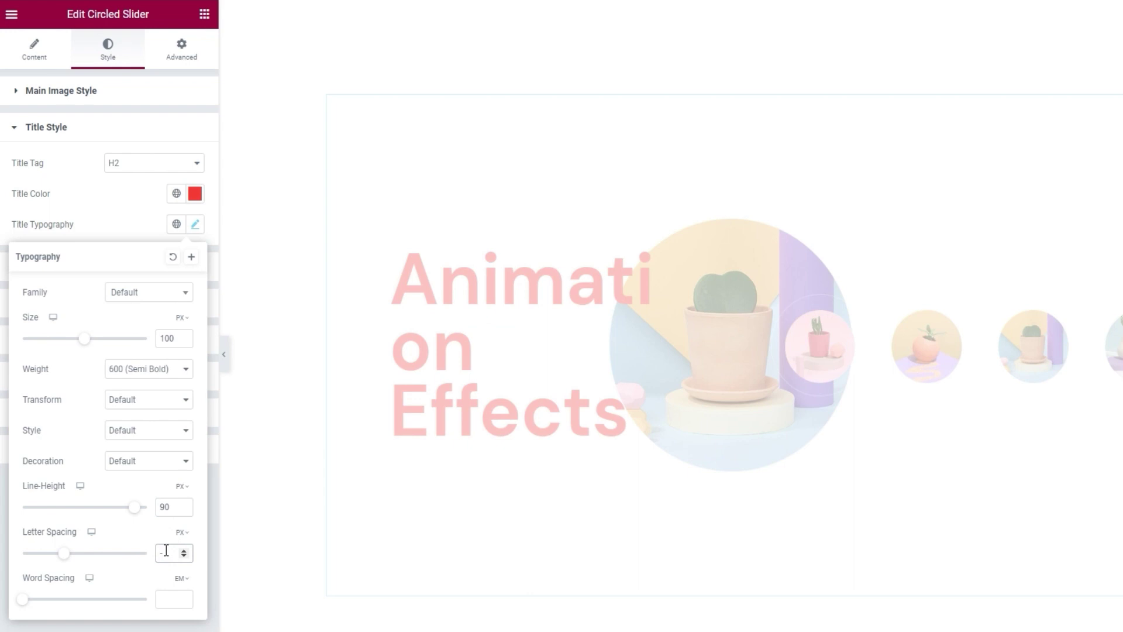
type("15")
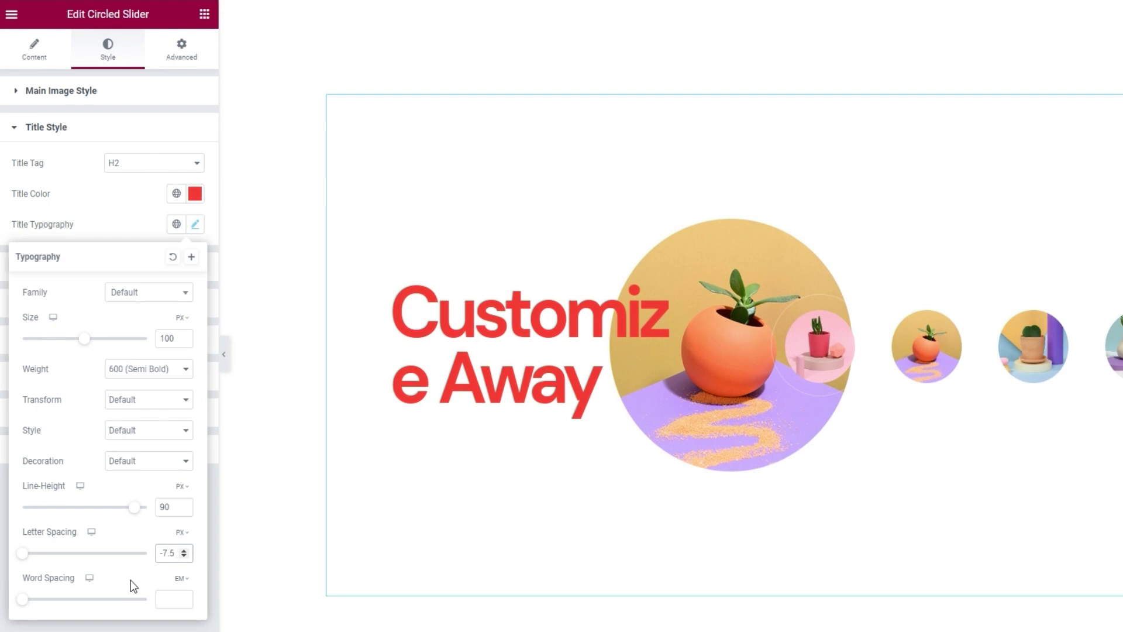
left_click(193, 227)
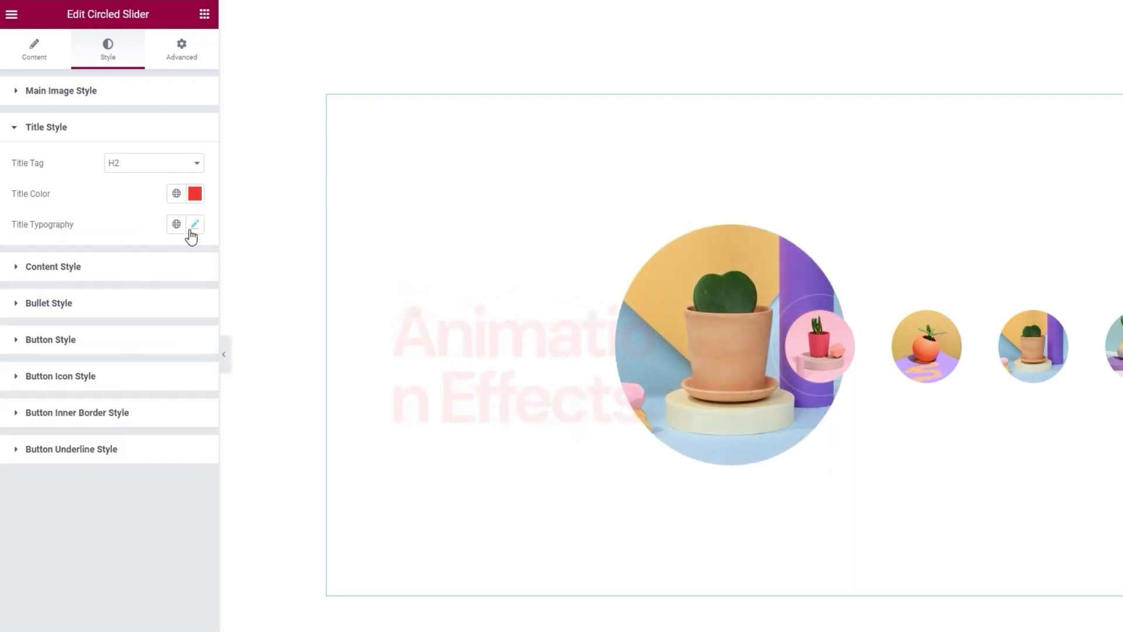
Set the slide content's left offset to 75 px
left_click(110, 269)
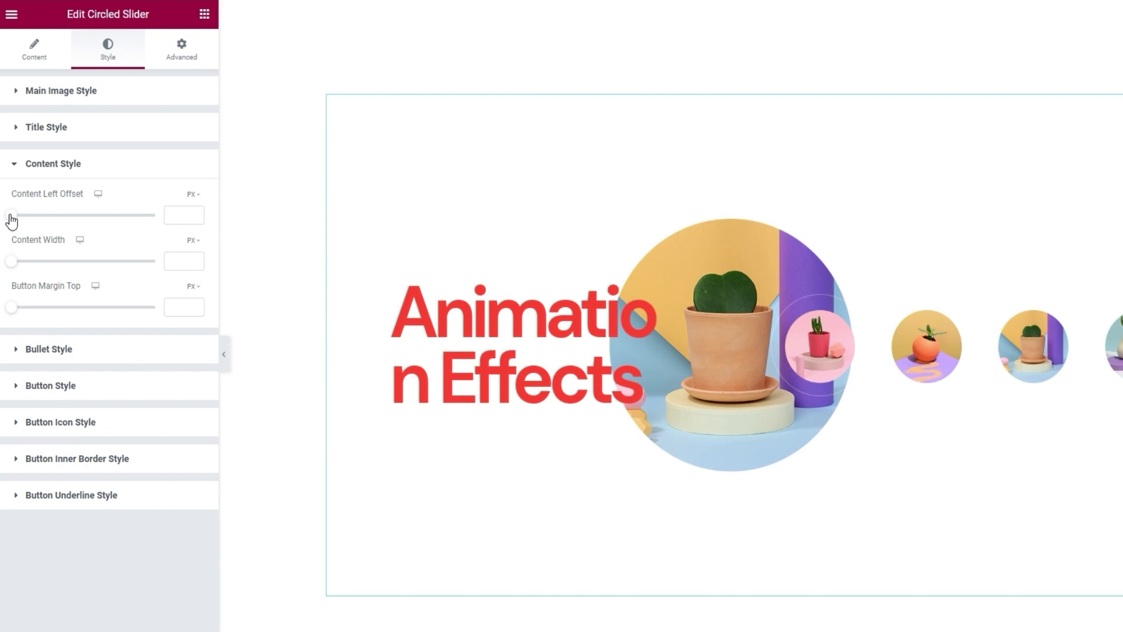
left_click_drag(11, 216, 46, 215)
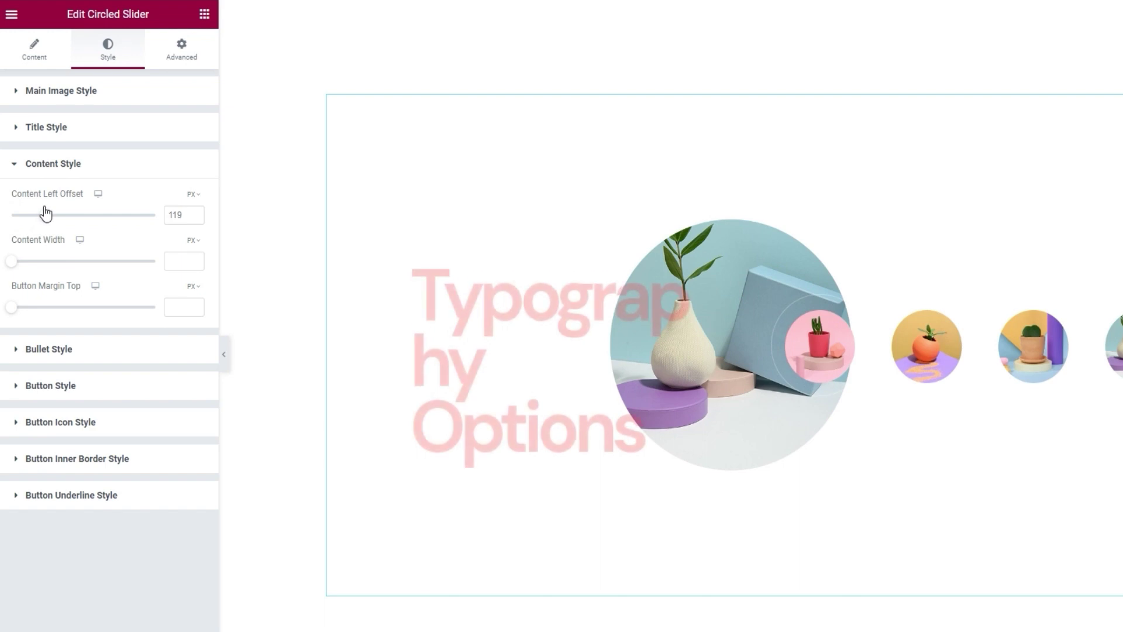
left_click(188, 224)
double_click(175, 213)
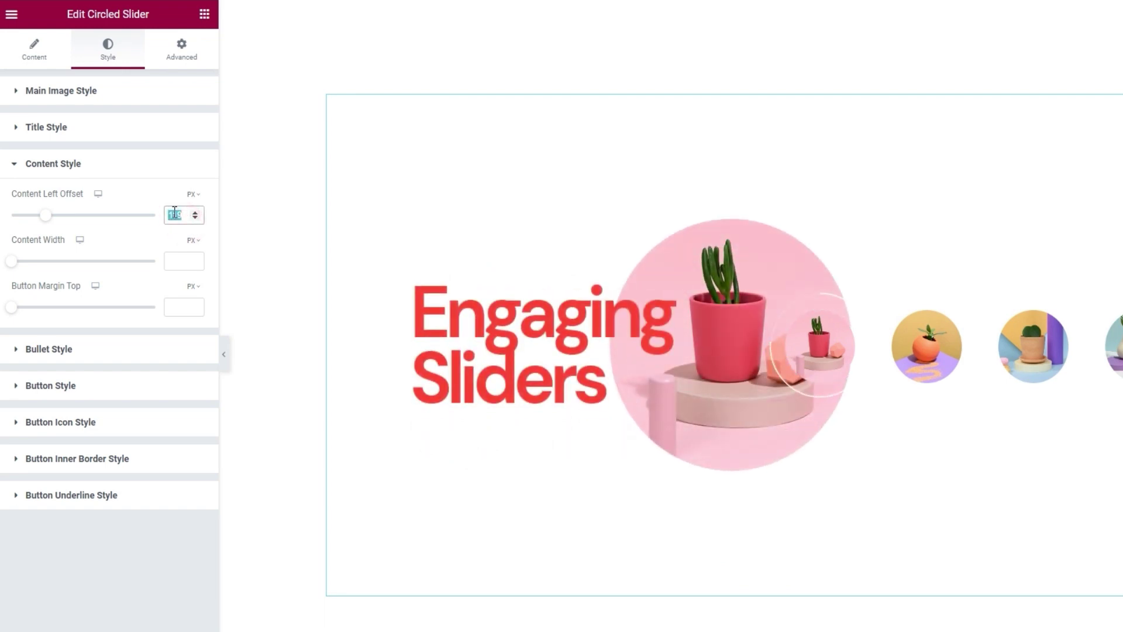
type("75")
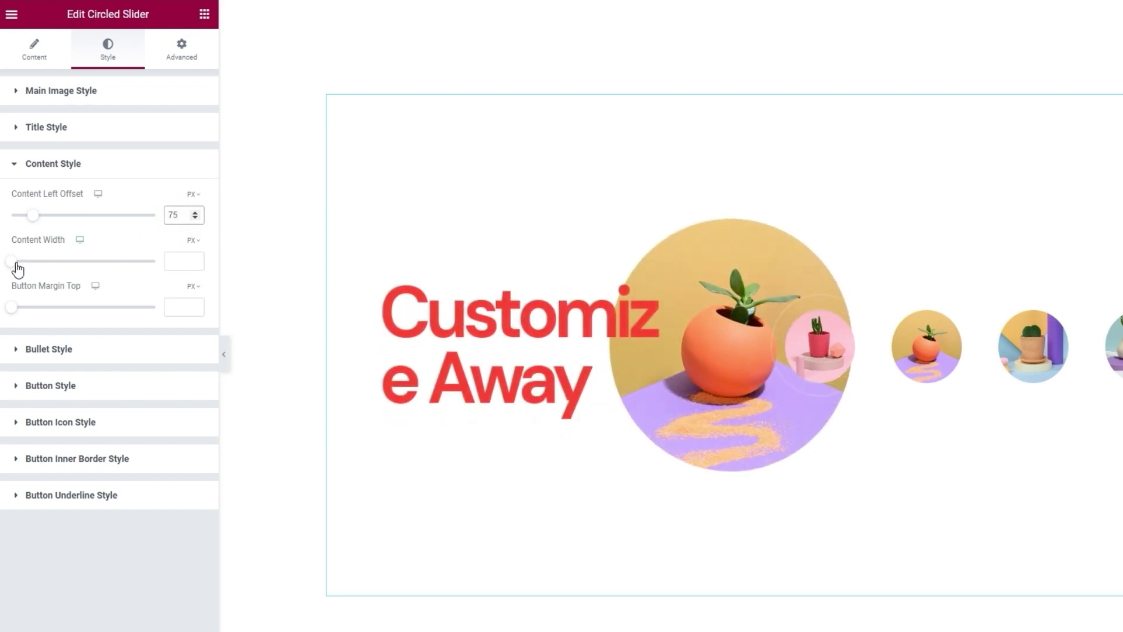
Limit the slide content width to 50%
left_click_drag(17, 268, 88, 260)
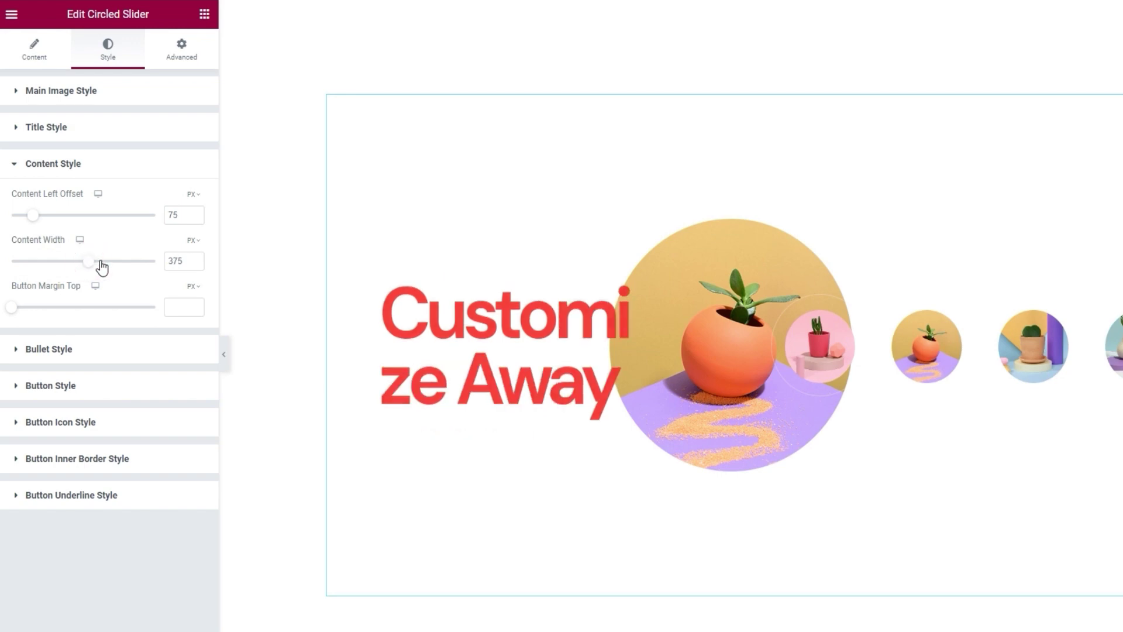
left_click(103, 262)
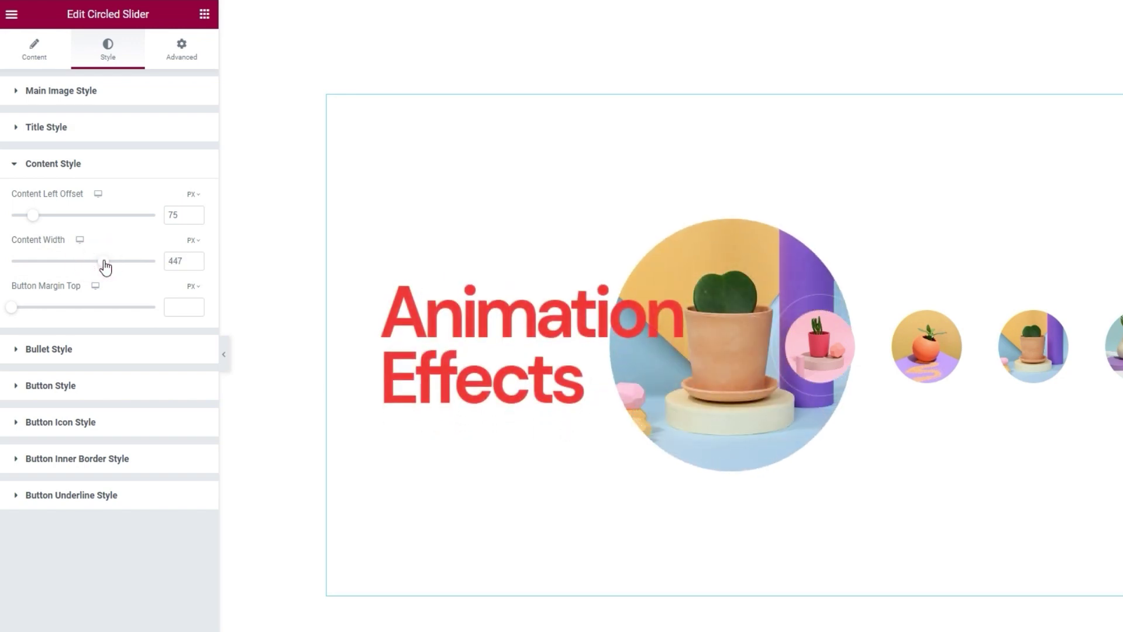
double_click(188, 260)
key("BackSpace")
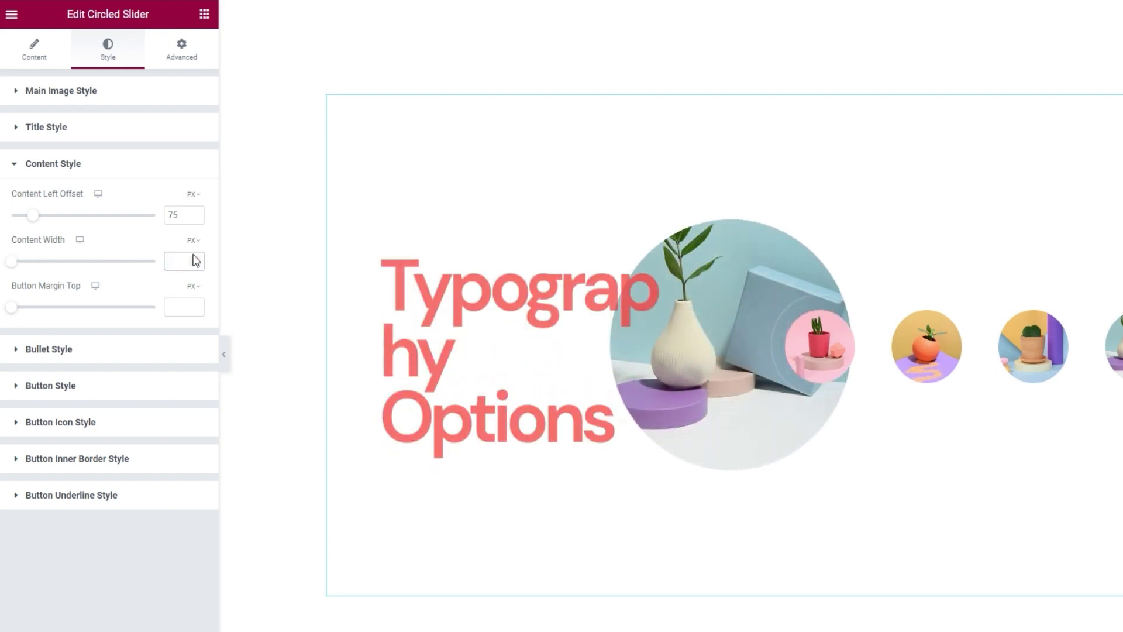
left_click(194, 239)
left_click(196, 261)
left_click(177, 257)
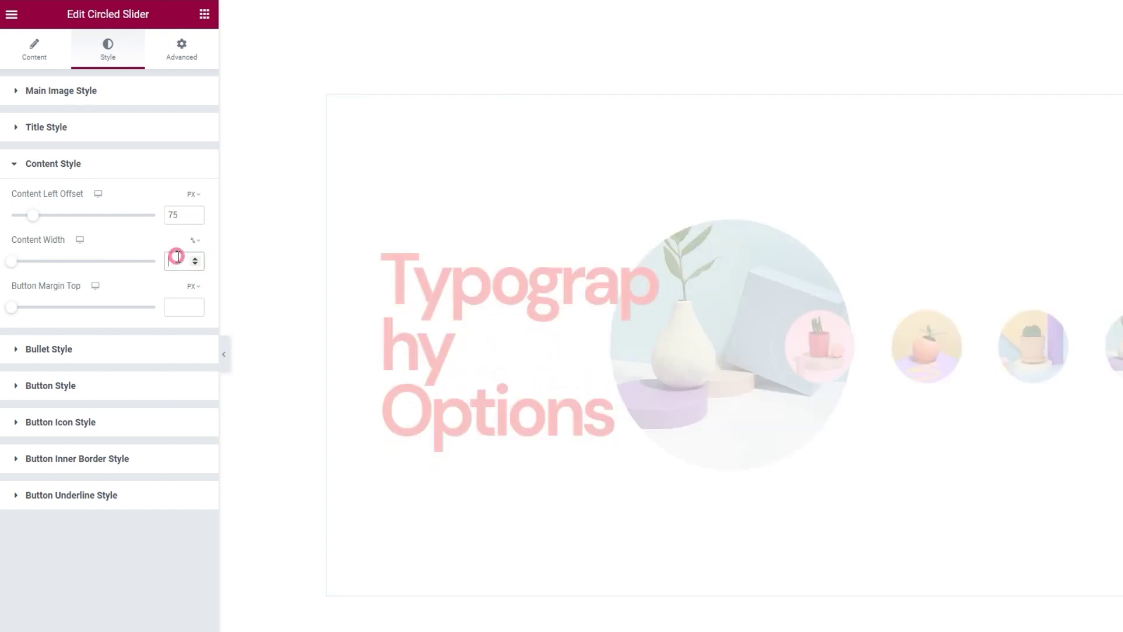
type("50")
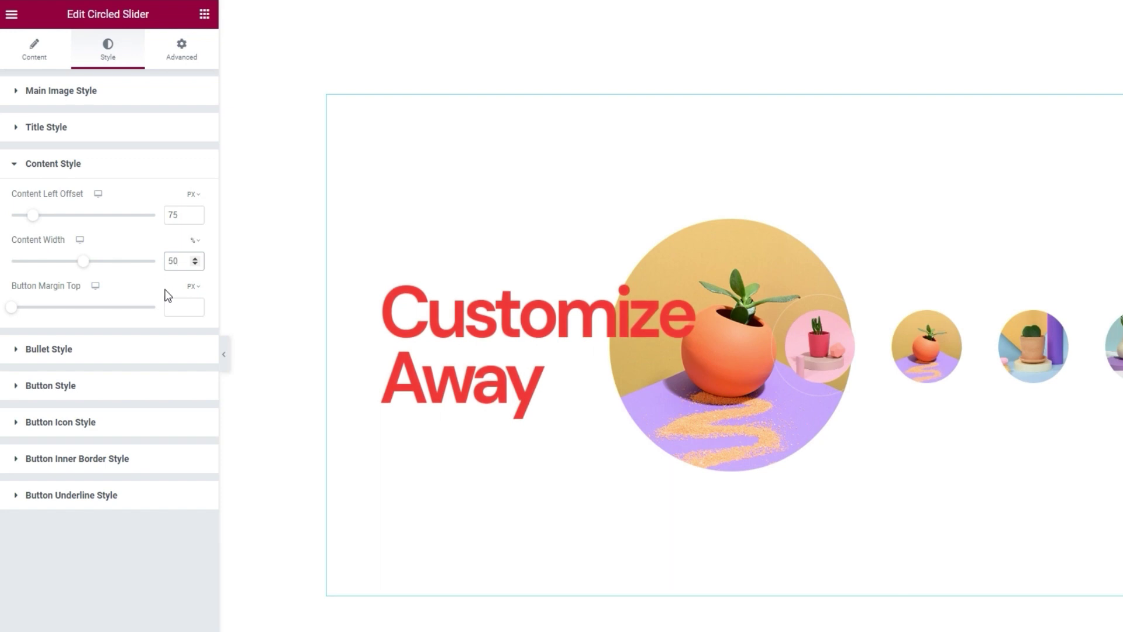
left_click(153, 285)
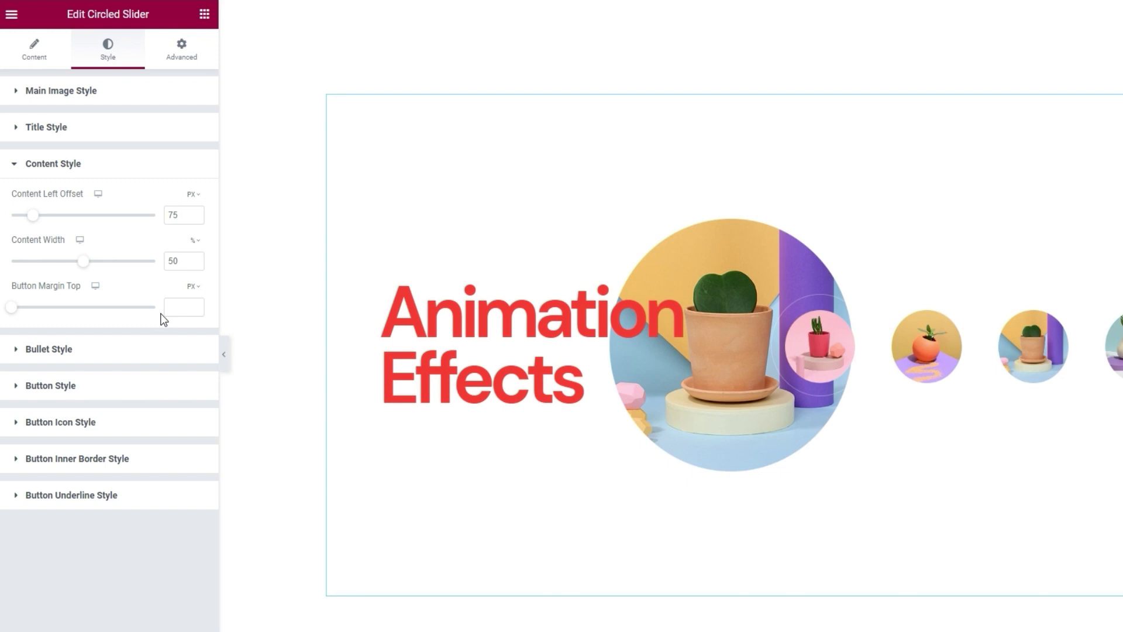
left_click(134, 349)
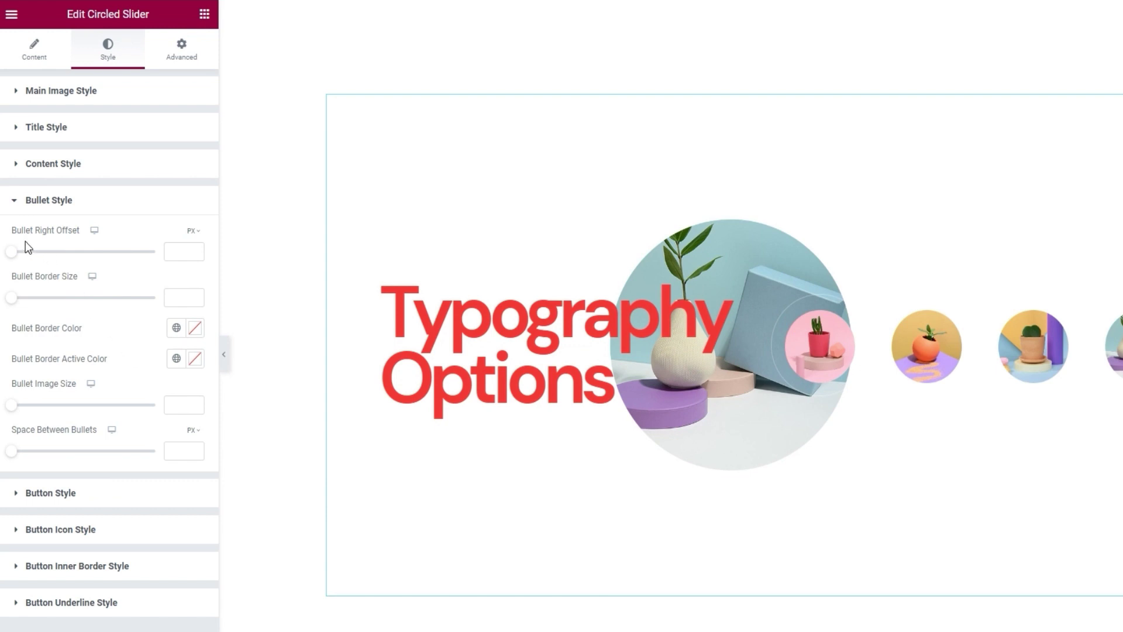
Set the preview bullets' right offset to 25 px
left_click_drag(13, 253, 45, 263)
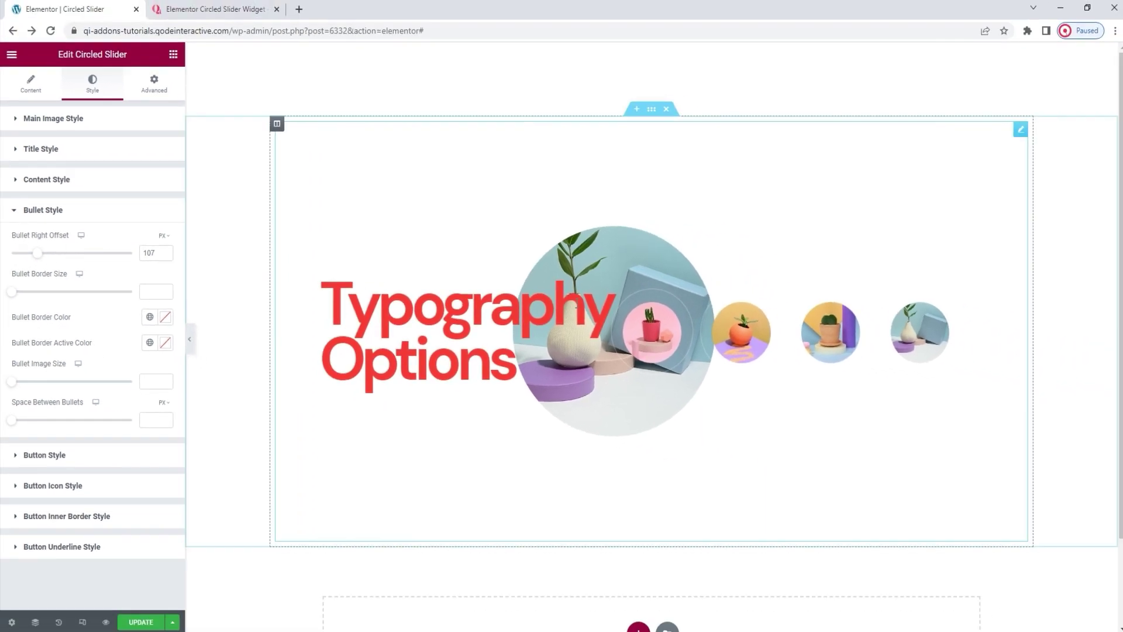
double_click(151, 253)
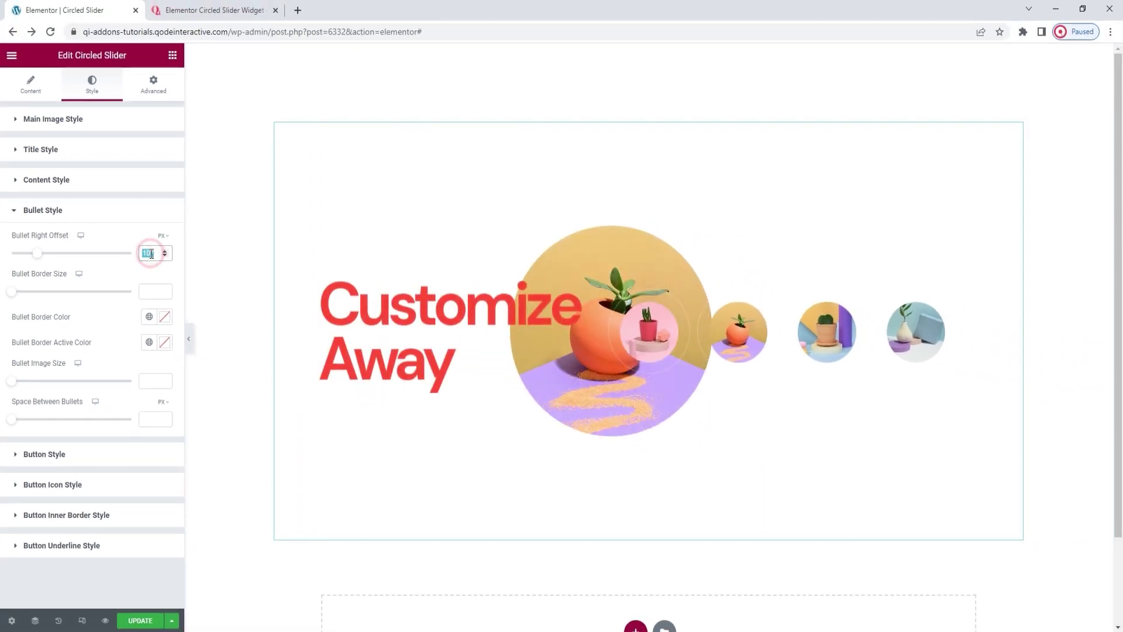
type("25")
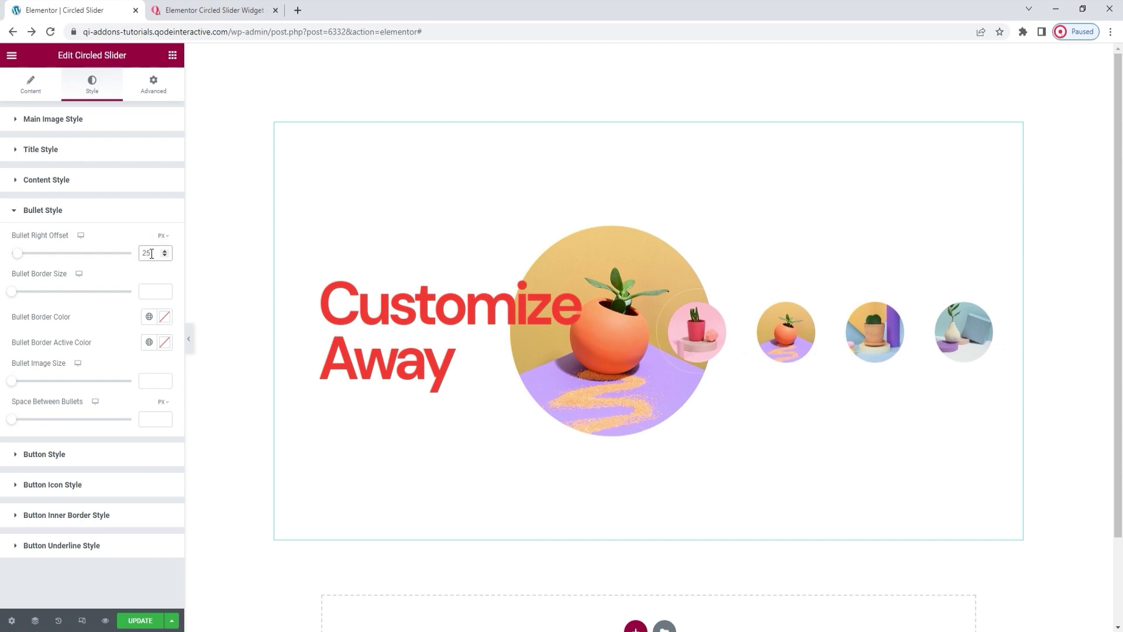
Set the bullet border size to 98
left_click(12, 292)
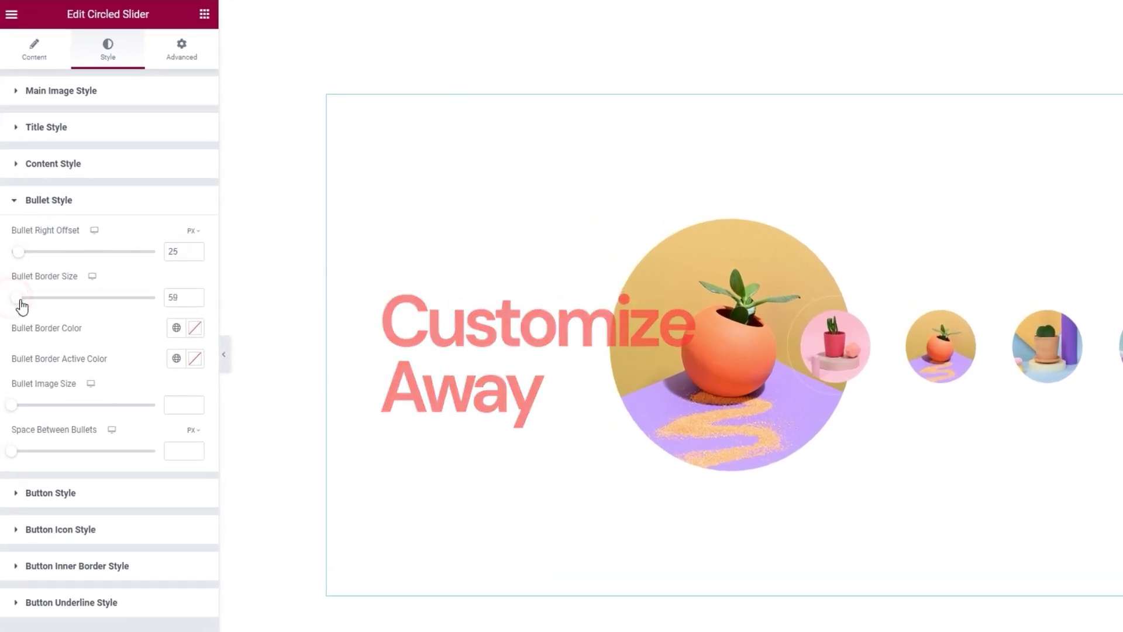
left_click_drag(22, 305, 27, 308)
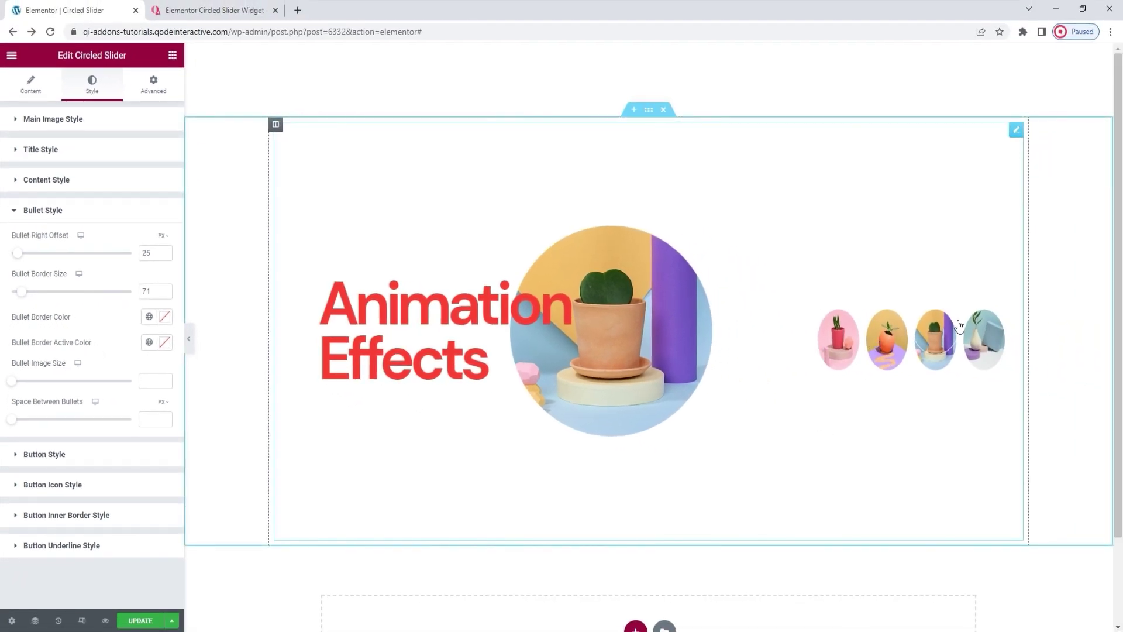
left_click(991, 340)
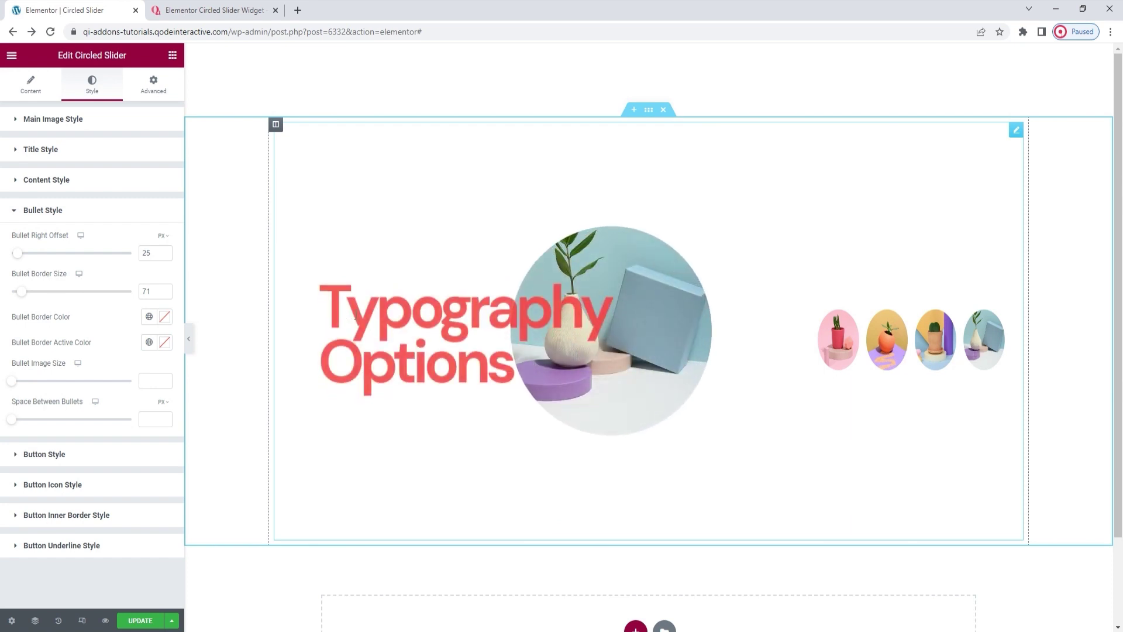
double_click(146, 290)
type("1")
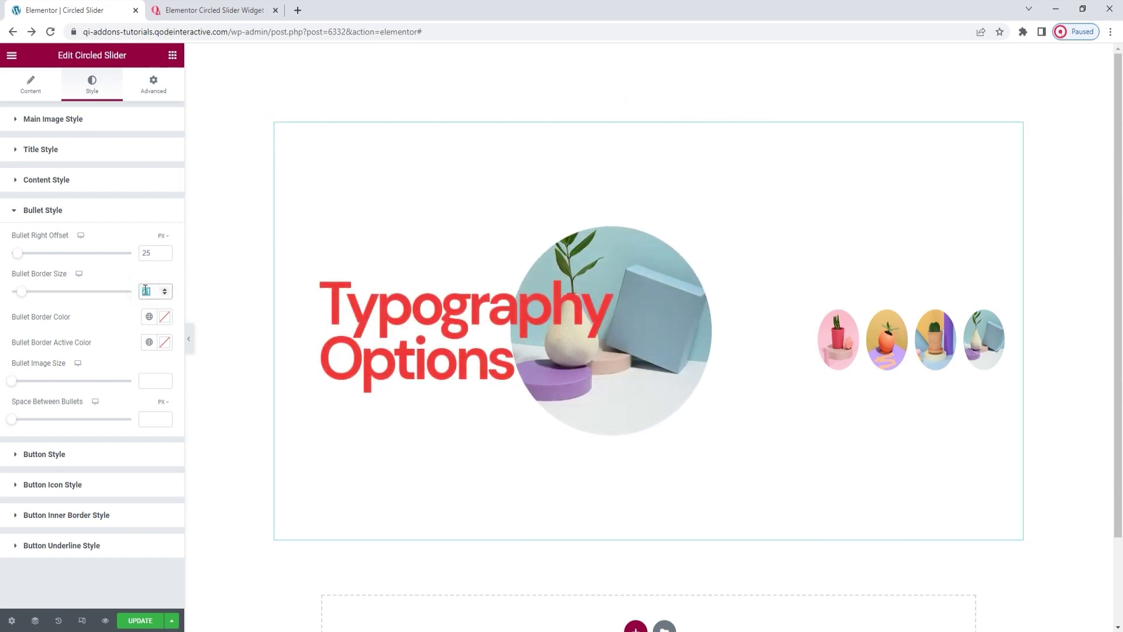
type("8")
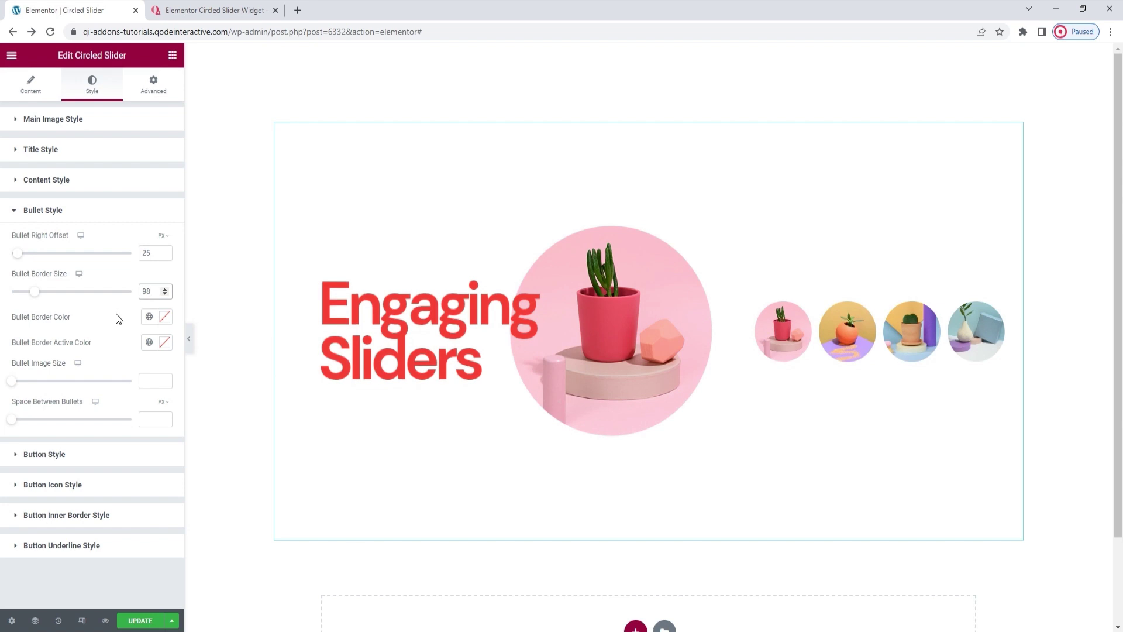
left_click(164, 317)
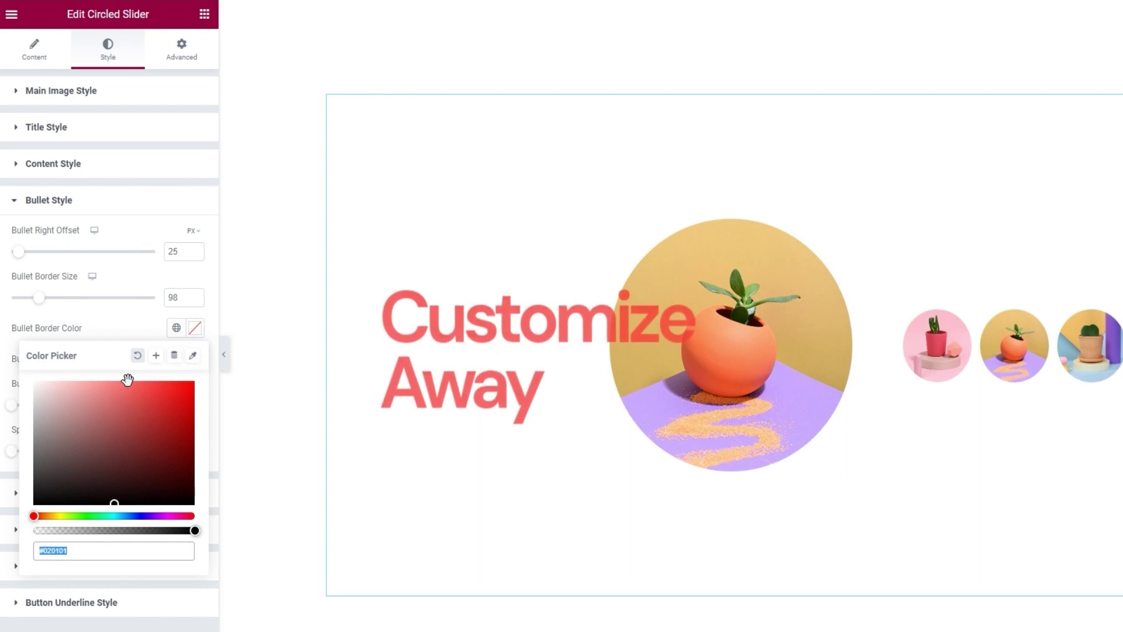
Clear the bullet border colour so it has none
left_click(115, 380)
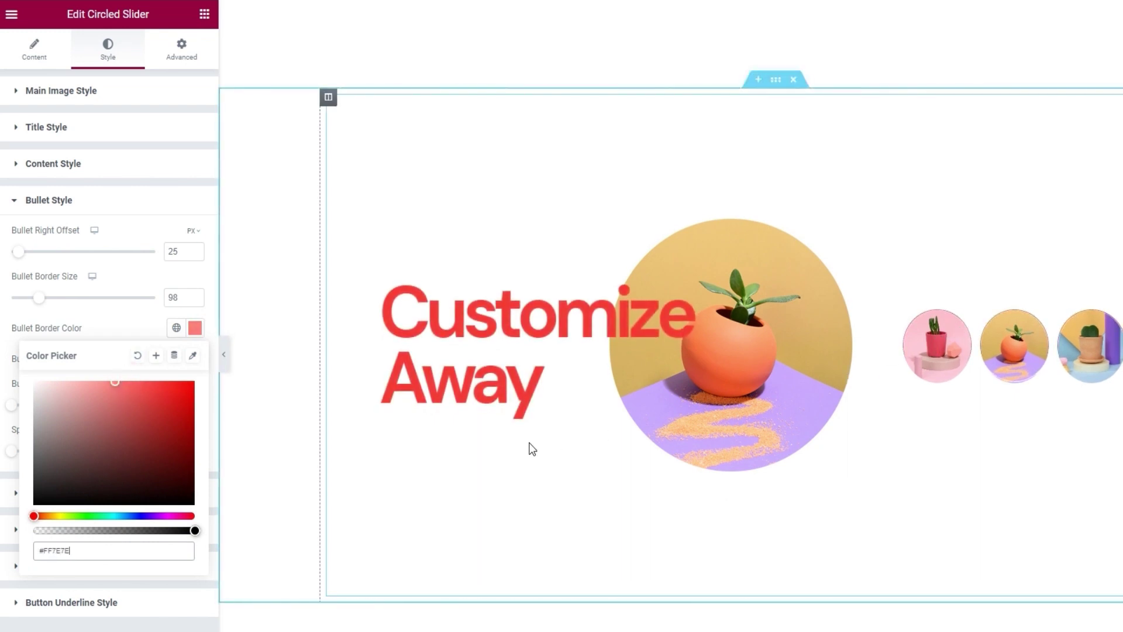
left_click(139, 355)
left_click(149, 327)
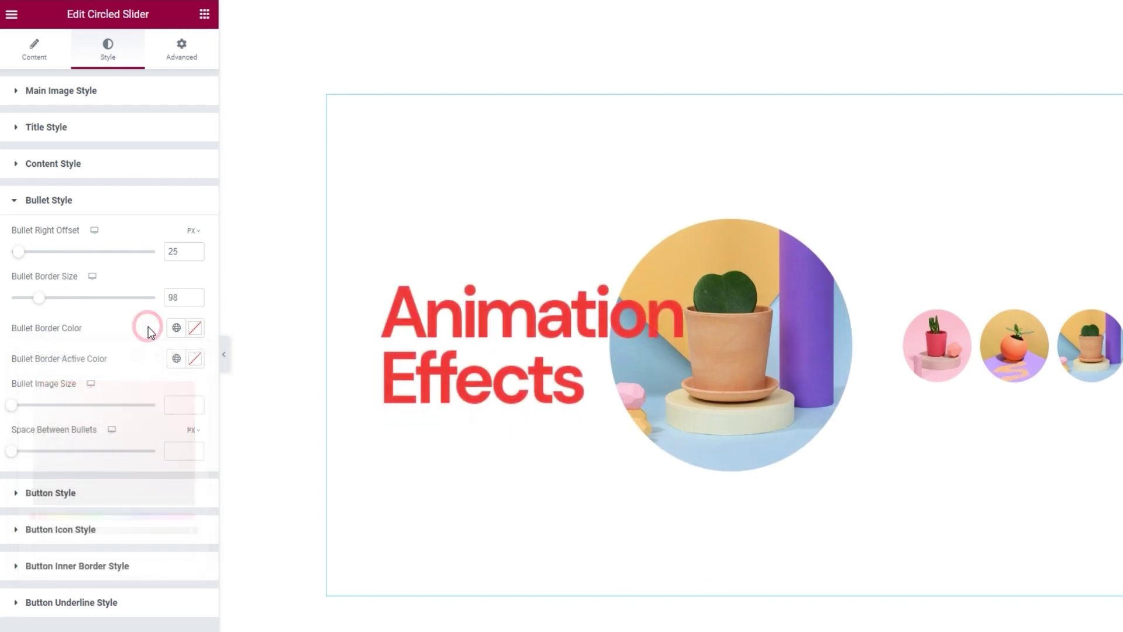
Give the active bullet border the gray colour #a1a1a1
left_click(194, 361)
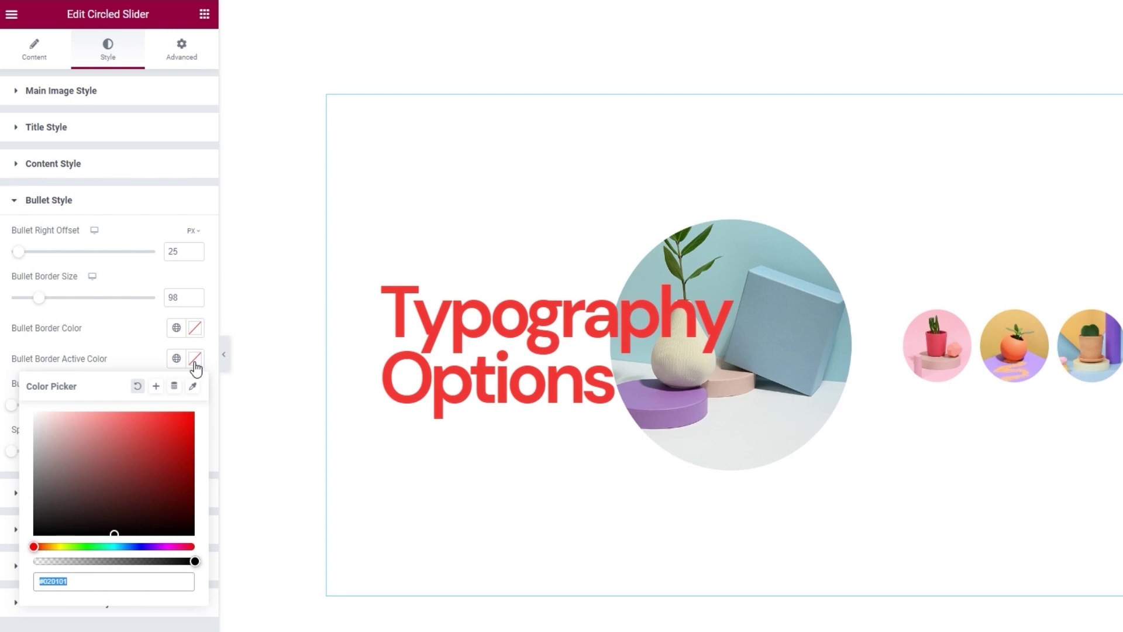
left_click(126, 475)
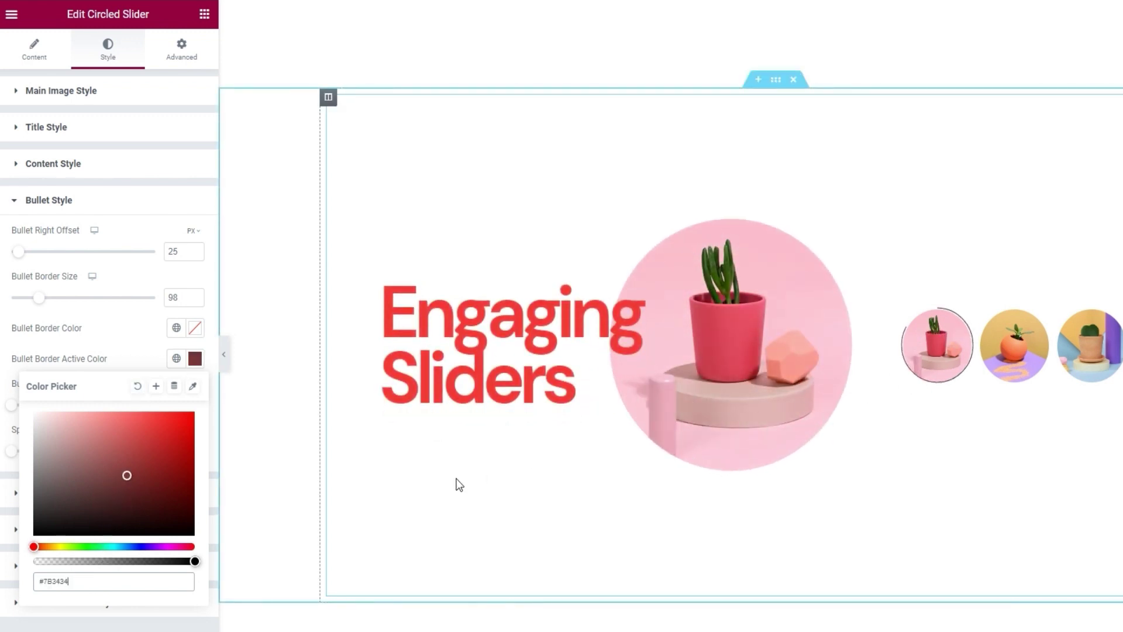
triple_click(93, 581)
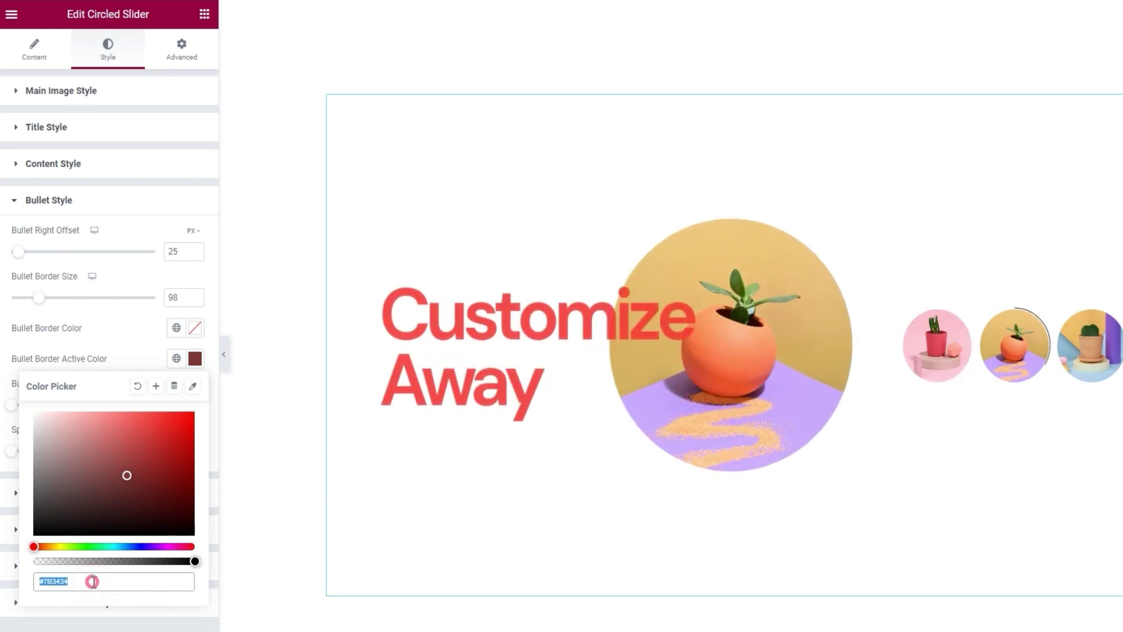
type("#a1a1a1")
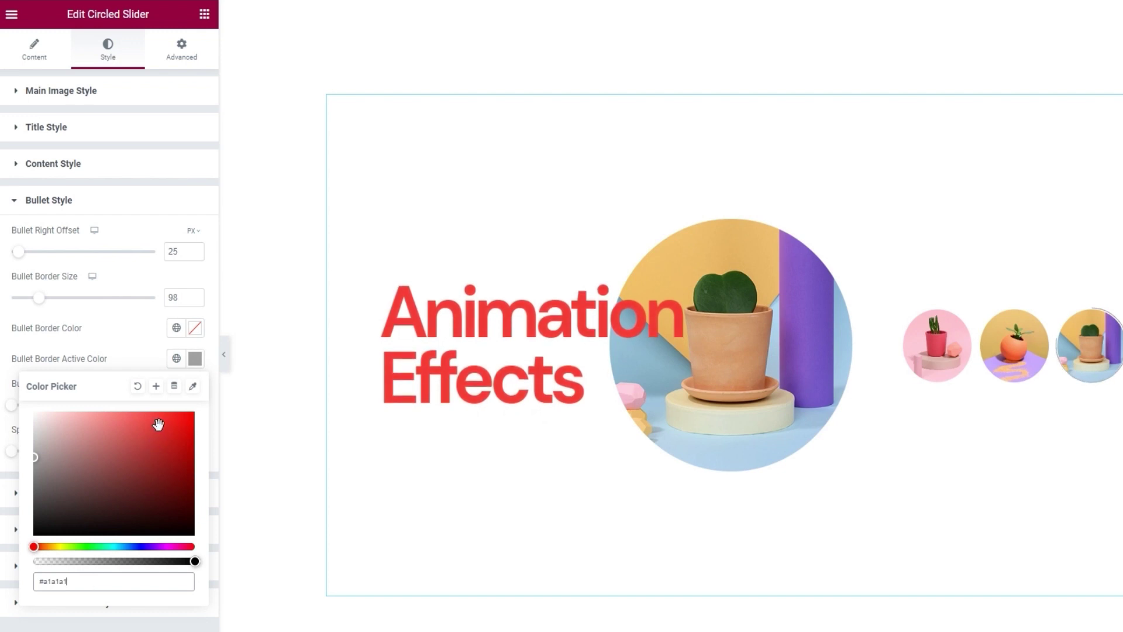
left_click(195, 358)
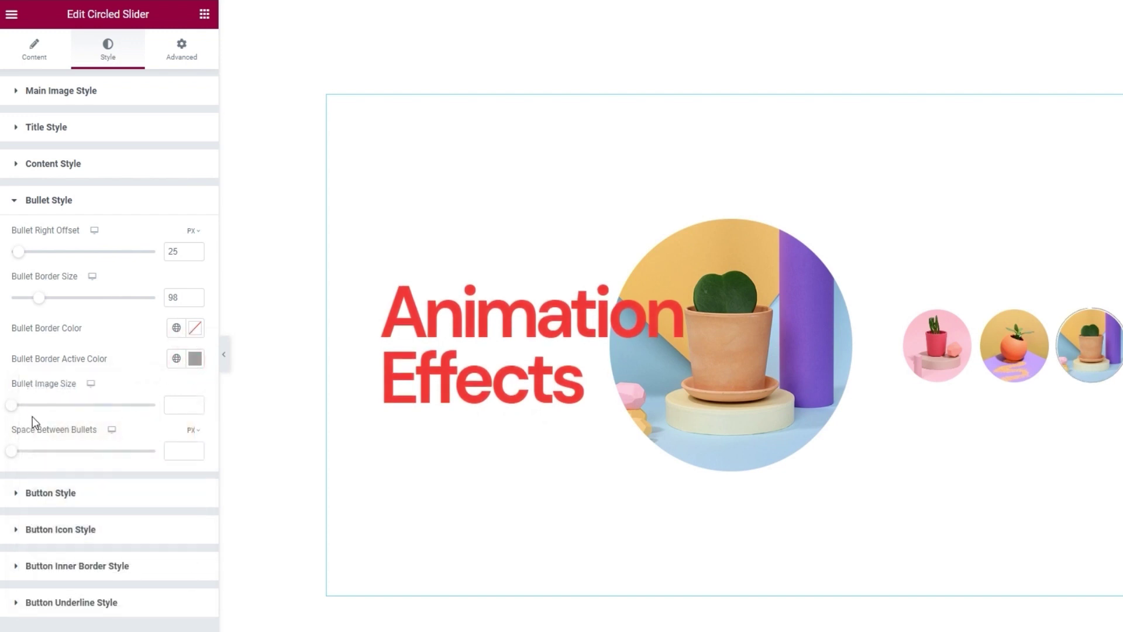
Set the bullet image size to 83
left_click(18, 405)
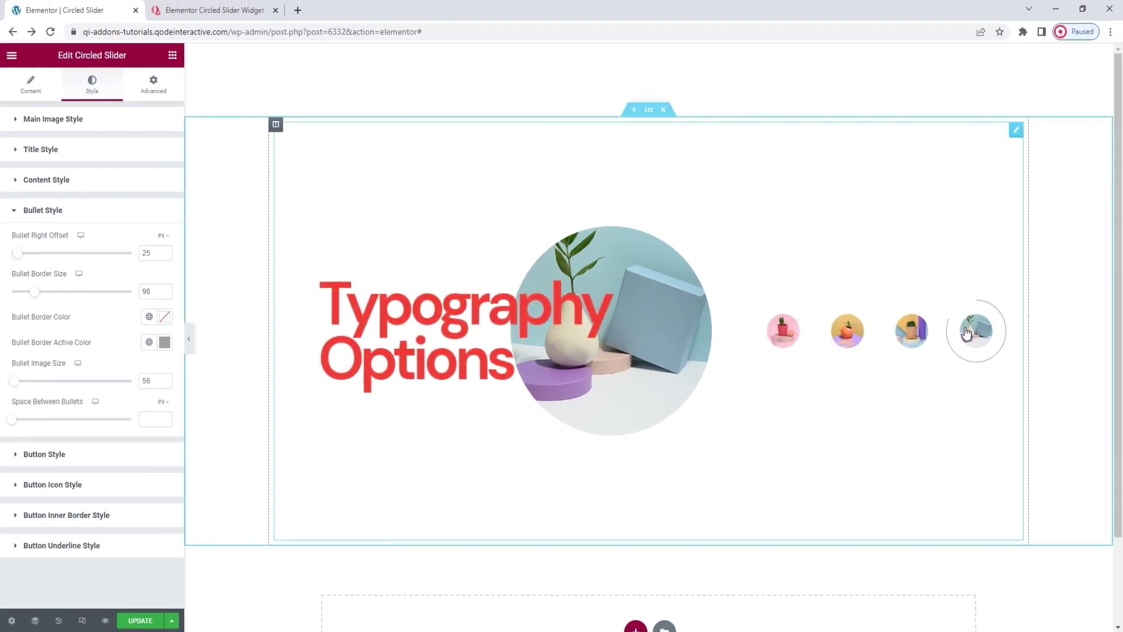
double_click(148, 380)
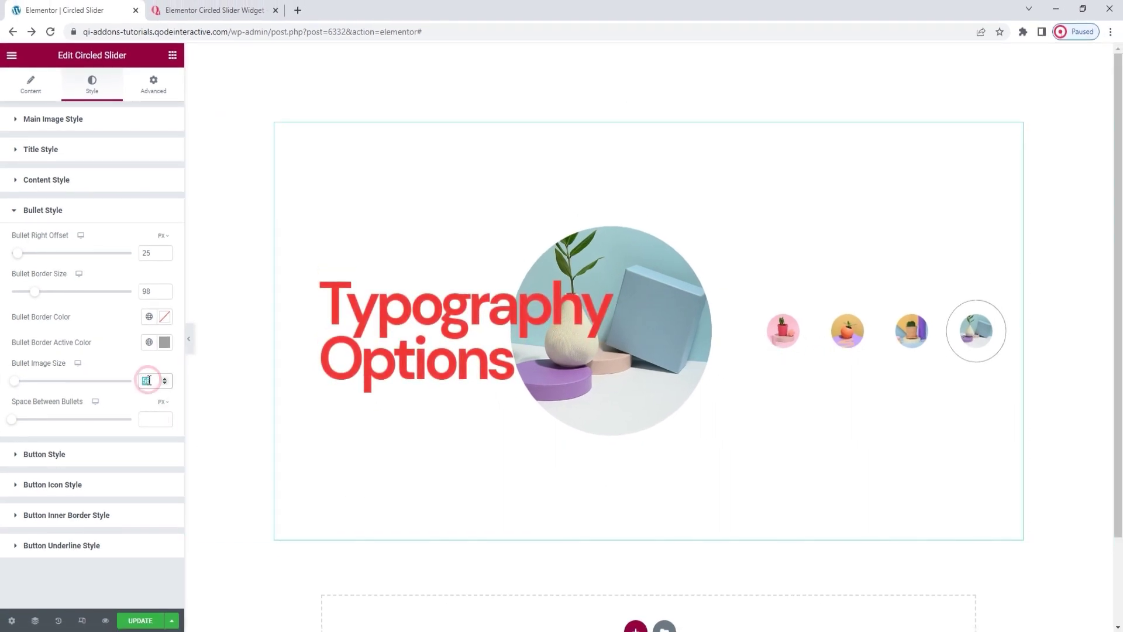
type("80")
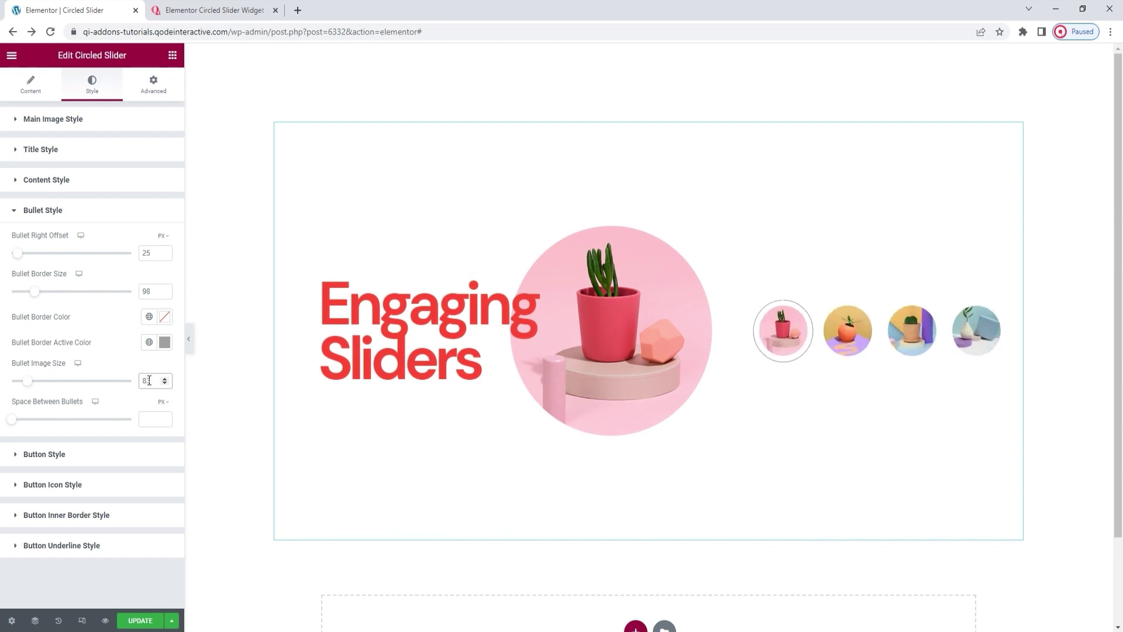
Set the space between bullets to 25 px
left_click_drag(13, 420, 55, 459)
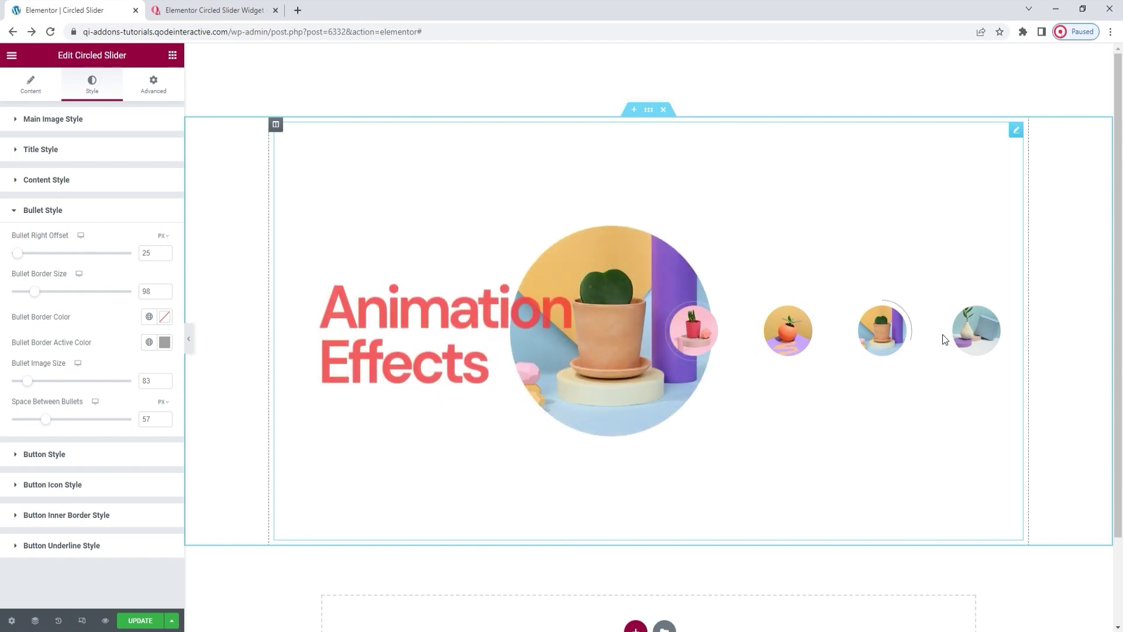
double_click(146, 418)
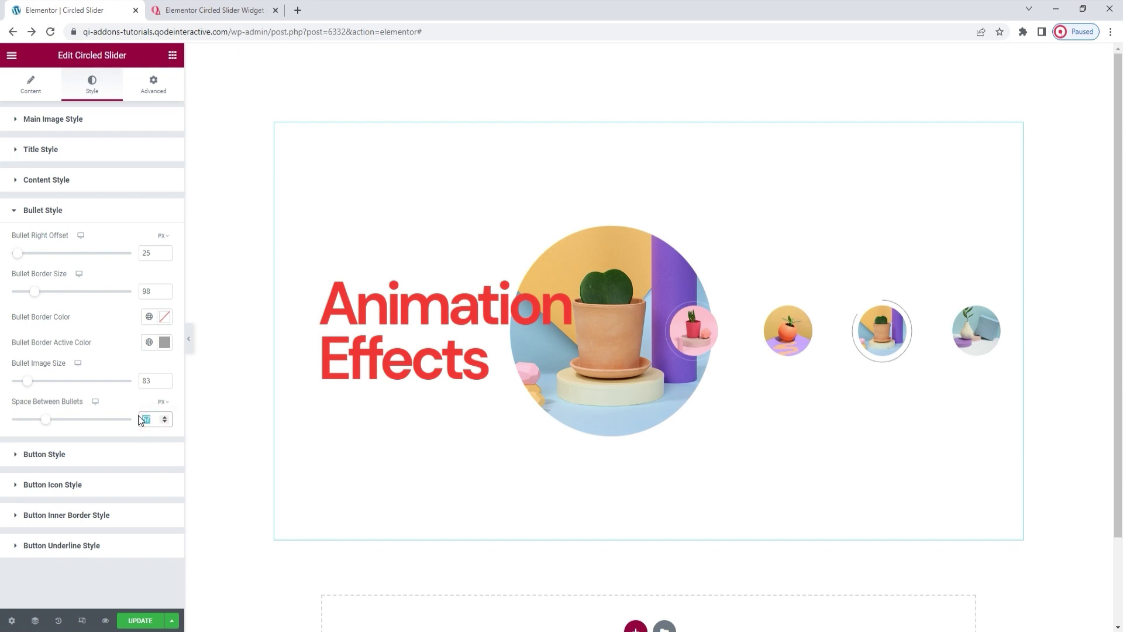
type("25")
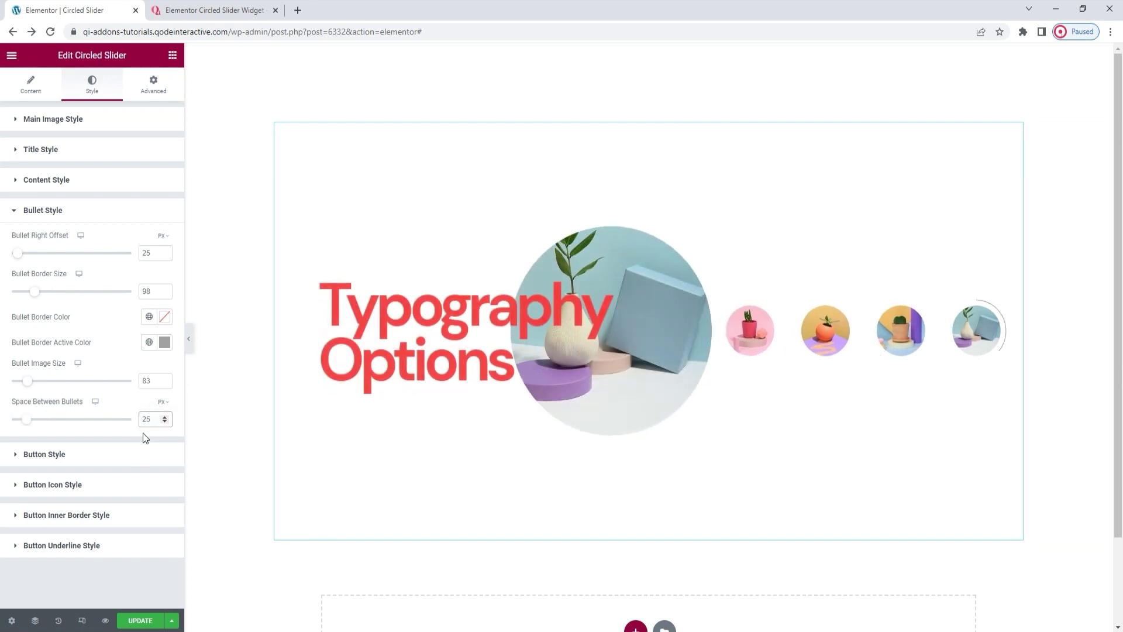
left_click(107, 436)
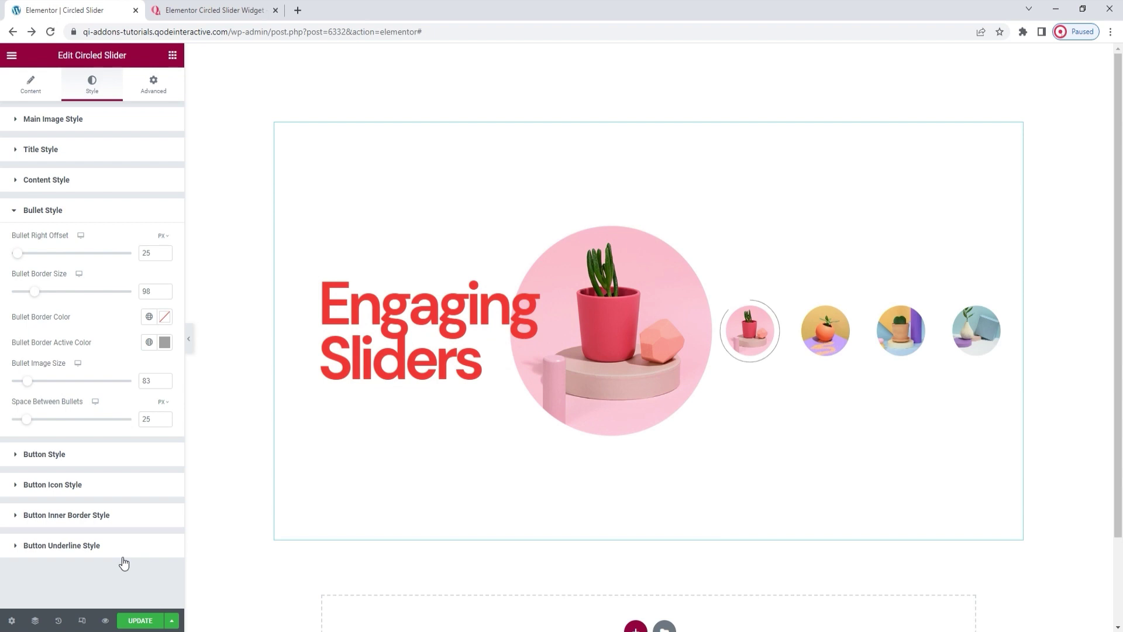
Save the page with UPDATE and return to the Circled Slider widget demo tab
left_click(140, 620)
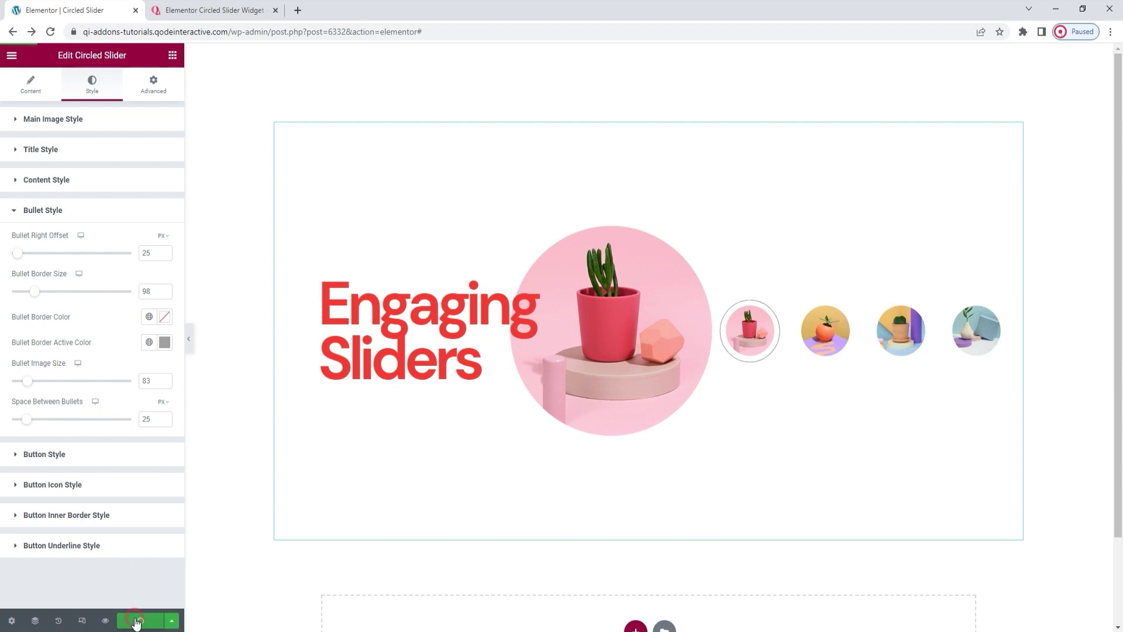
left_click(292, 567)
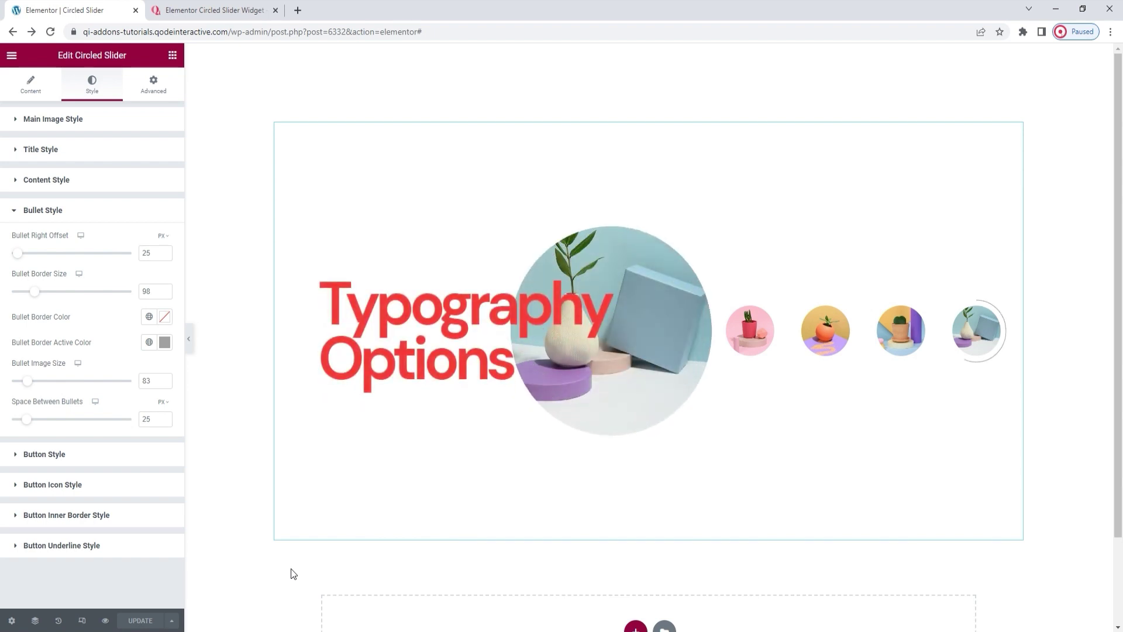
left_click(231, 8)
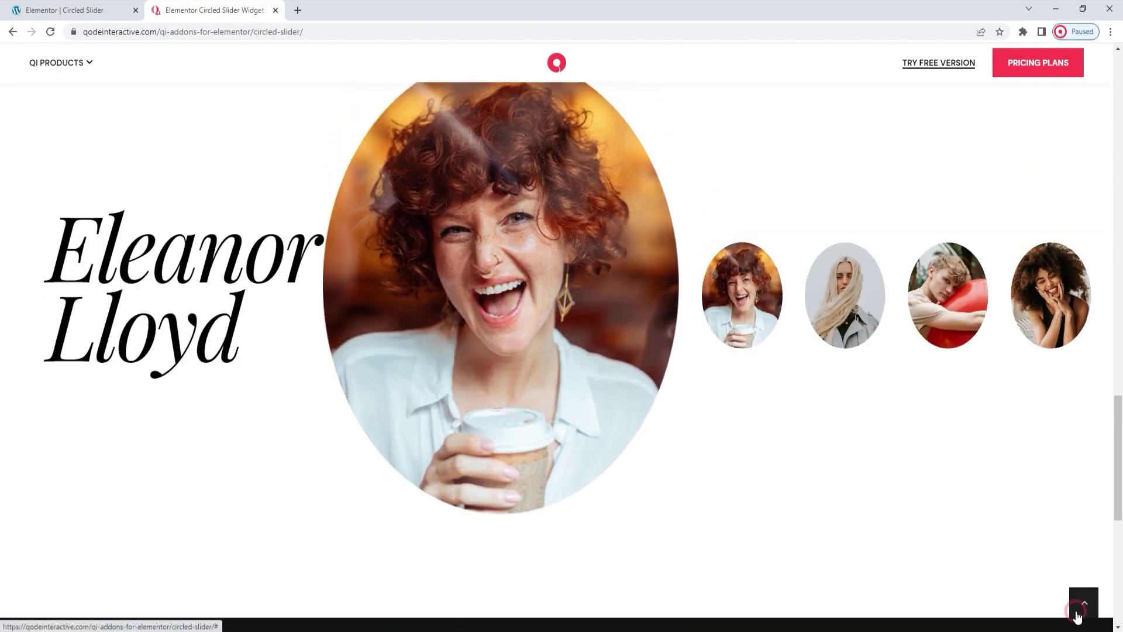
left_click(1078, 616)
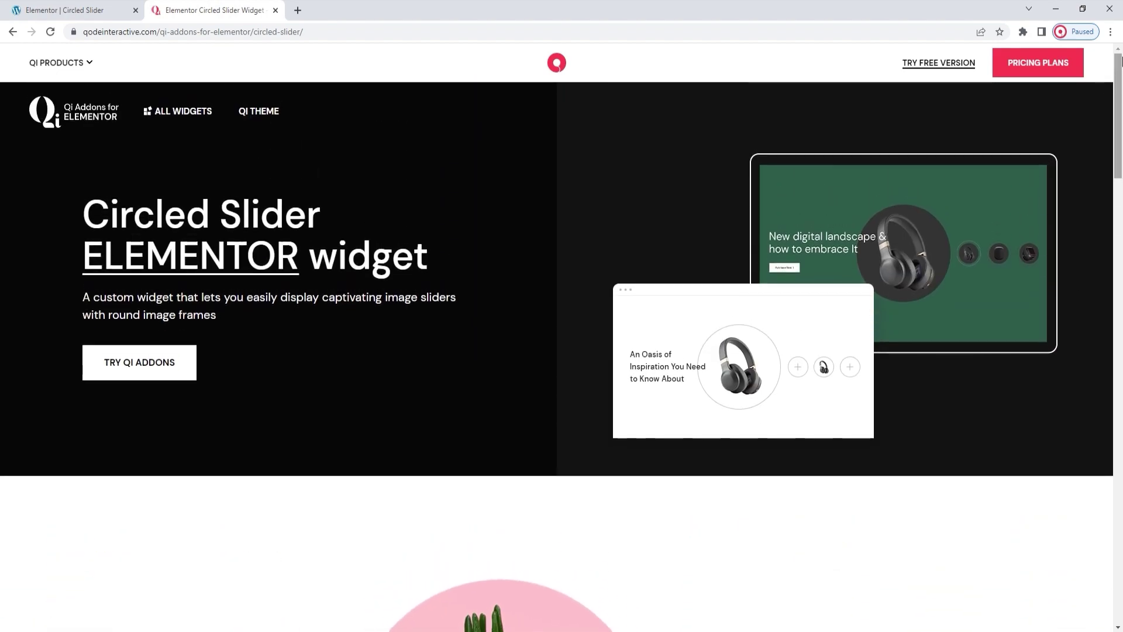
left_click_drag(1120, 83, 1121, 411)
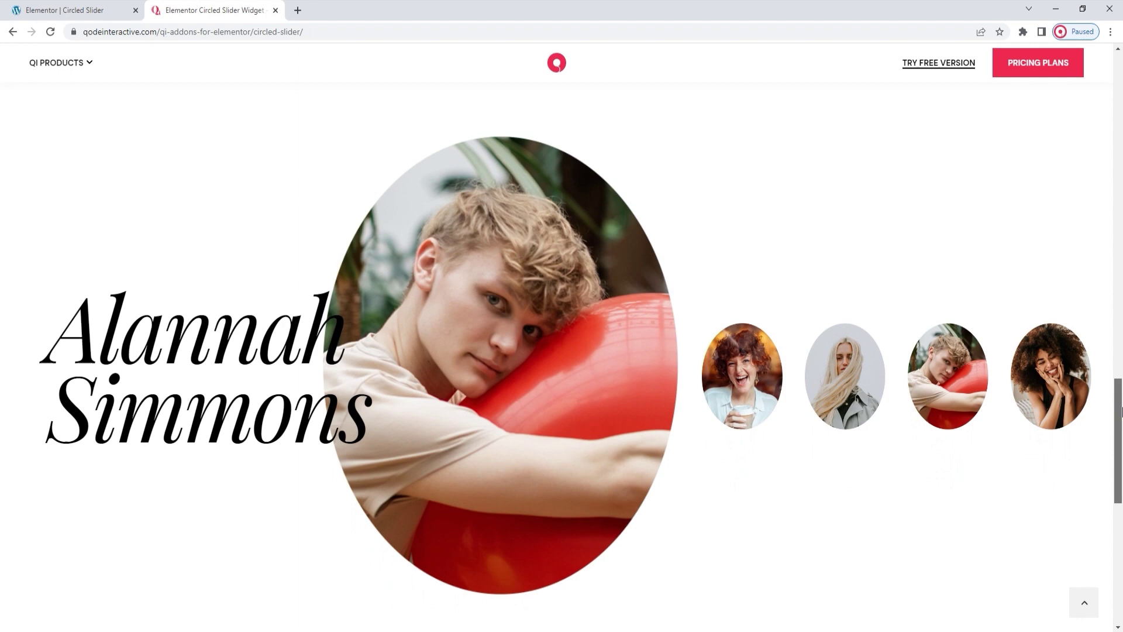
left_click_drag(1120, 411, 1121, 445)
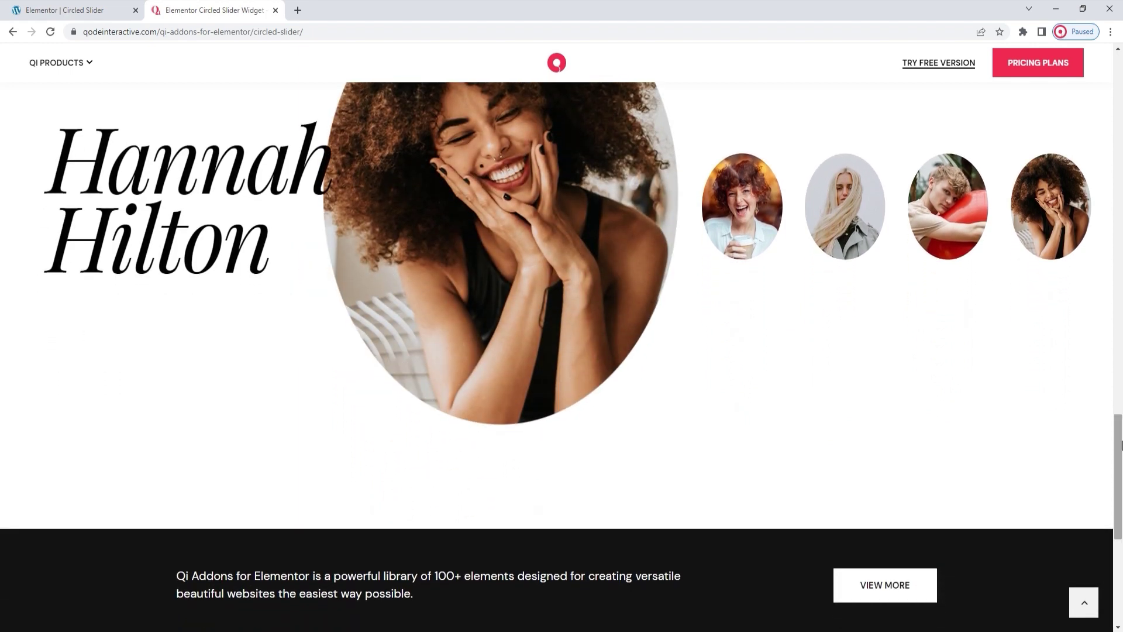